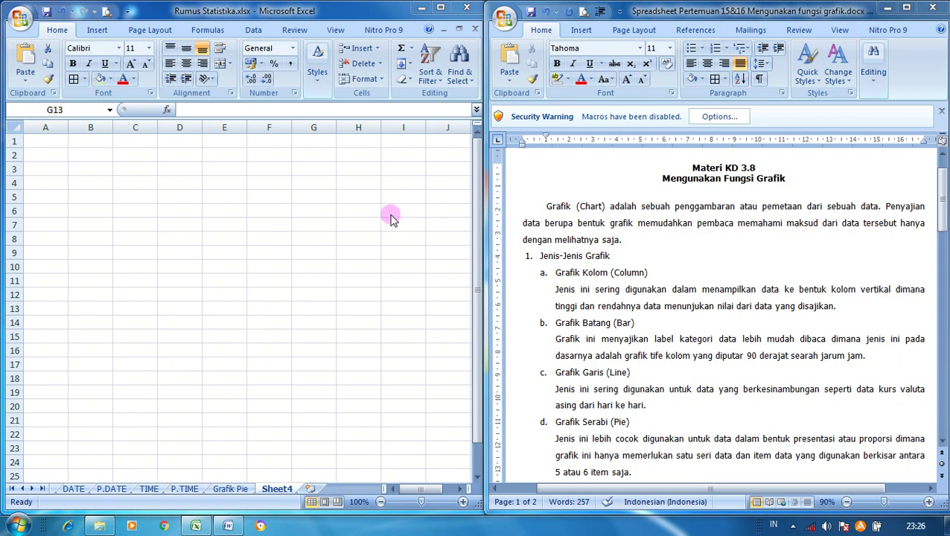
Step: Read through the chart type descriptions under Jenis-Jenis Grafik in the Word document
{"action": "left_click", "coordinate": [293, 234]}
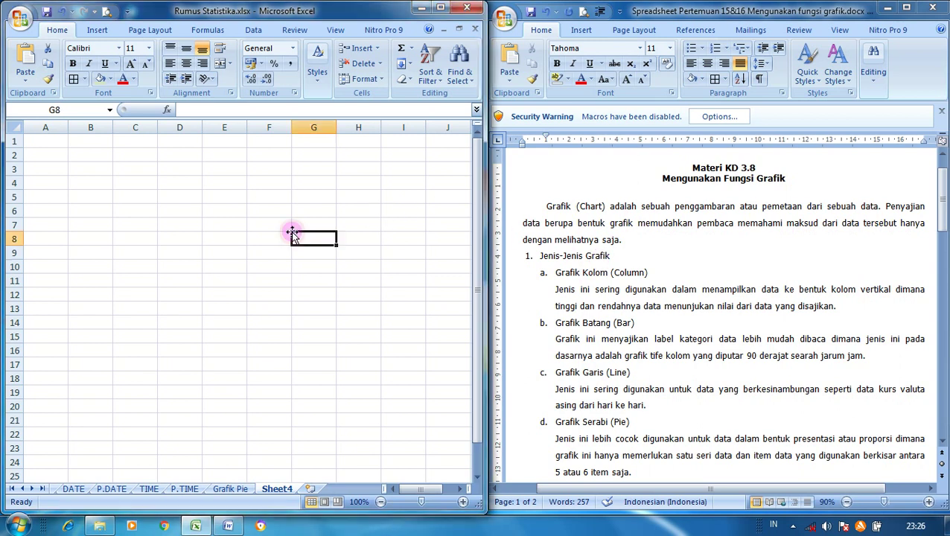
{"action": "left_click", "coordinate": [243, 234]}
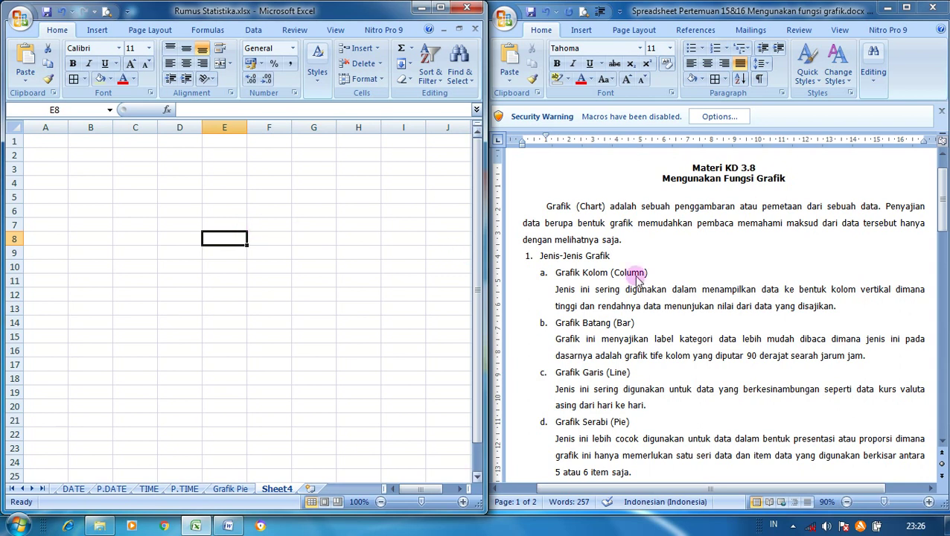
{"action": "left_click", "coordinate": [863, 251]}
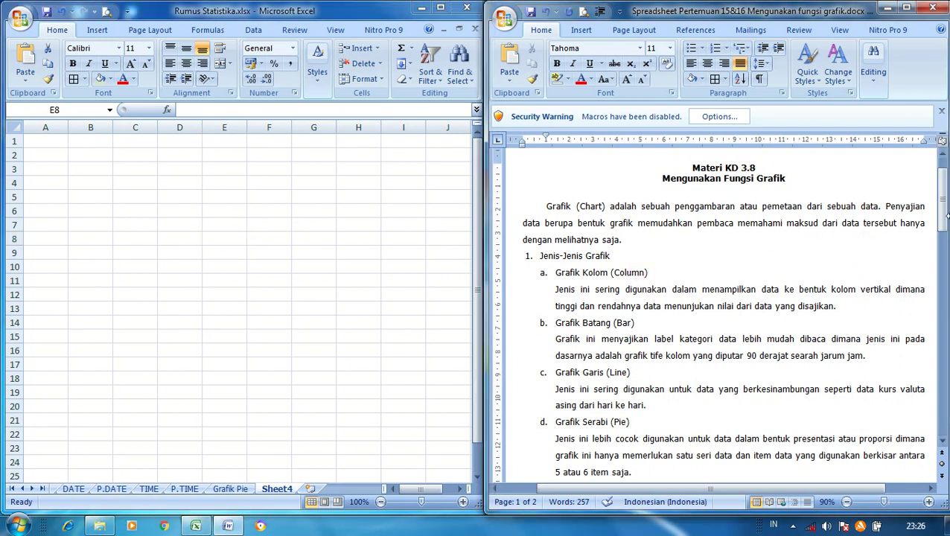
{"action": "left_click_drag", "start_coordinate": [944, 216], "coordinate": [945, 237]}
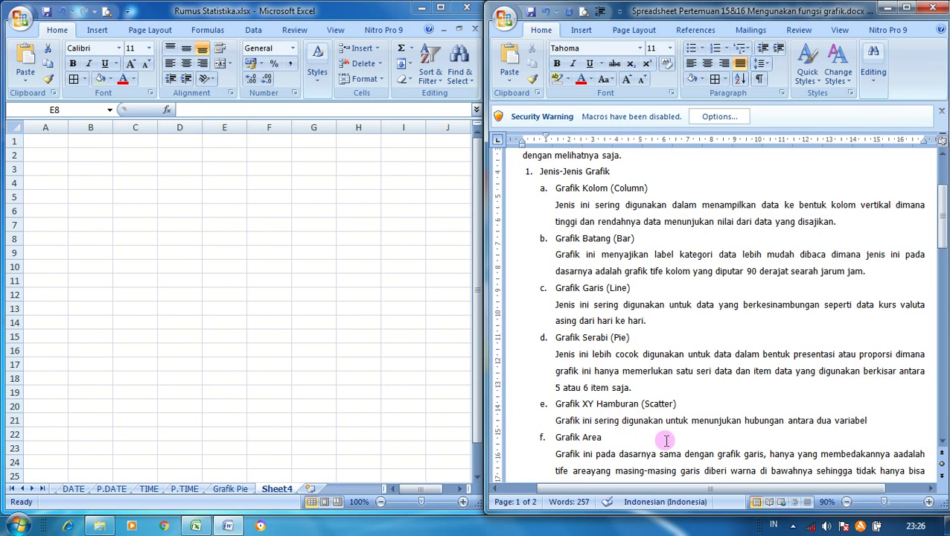
Step: Examine the pie, scatter, area and other chart variants available in Excel alongside the document's chart type descriptions
{"action": "left_click", "coordinate": [245, 277]}
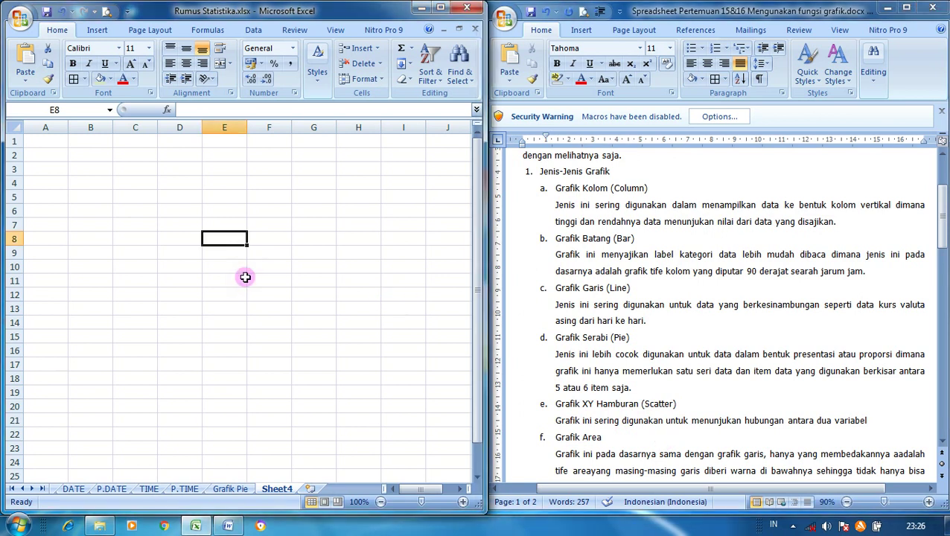
{"action": "left_click", "coordinate": [98, 31]}
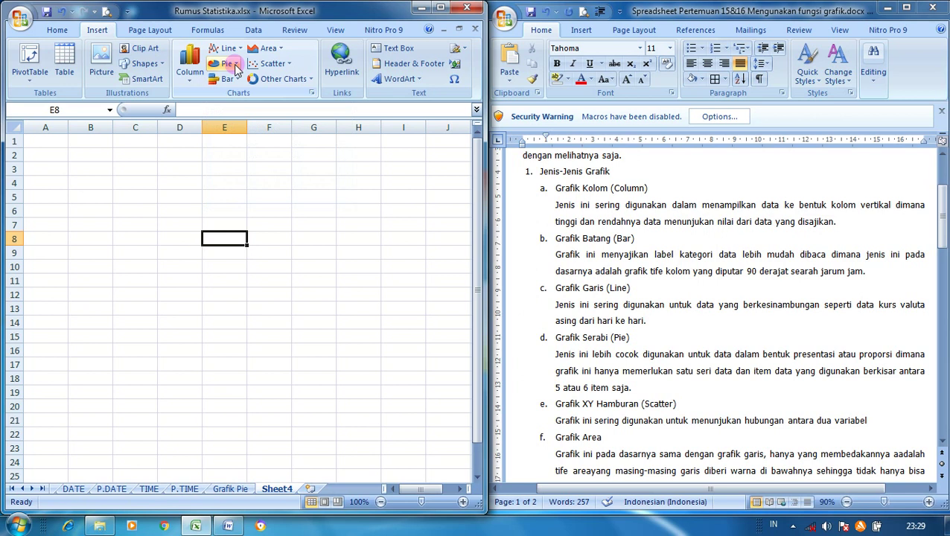
{"action": "left_click", "coordinate": [237, 65]}
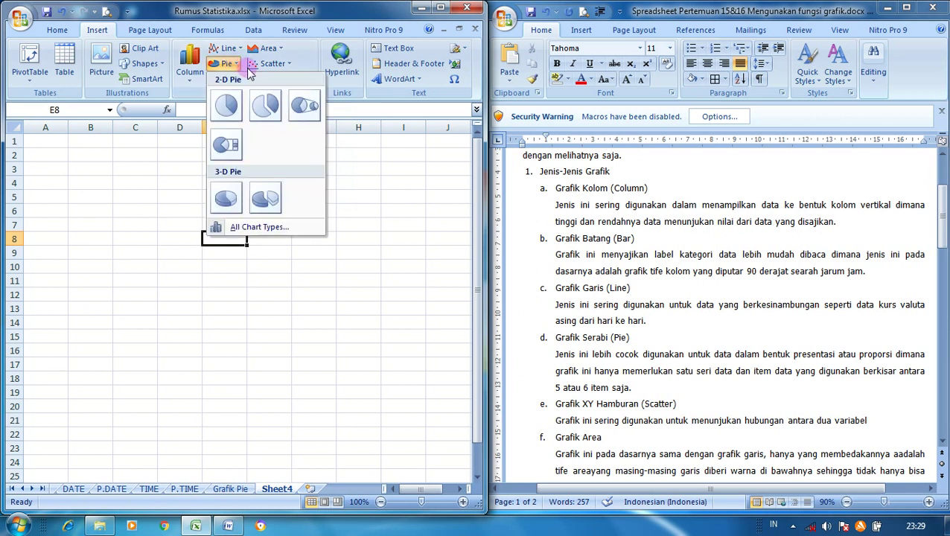
{"action": "left_click", "coordinate": [386, 186]}
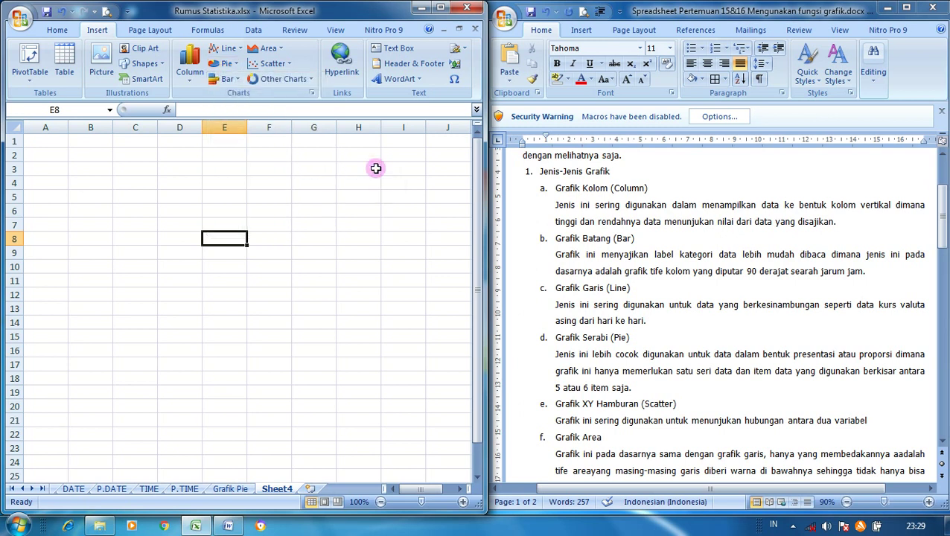
{"action": "left_click", "coordinate": [288, 65]}
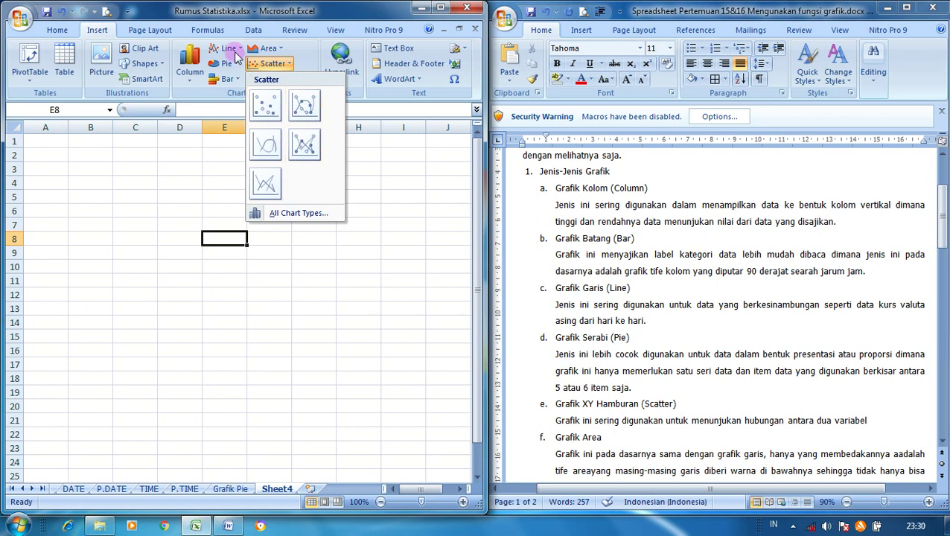
{"action": "left_click", "coordinate": [280, 49]}
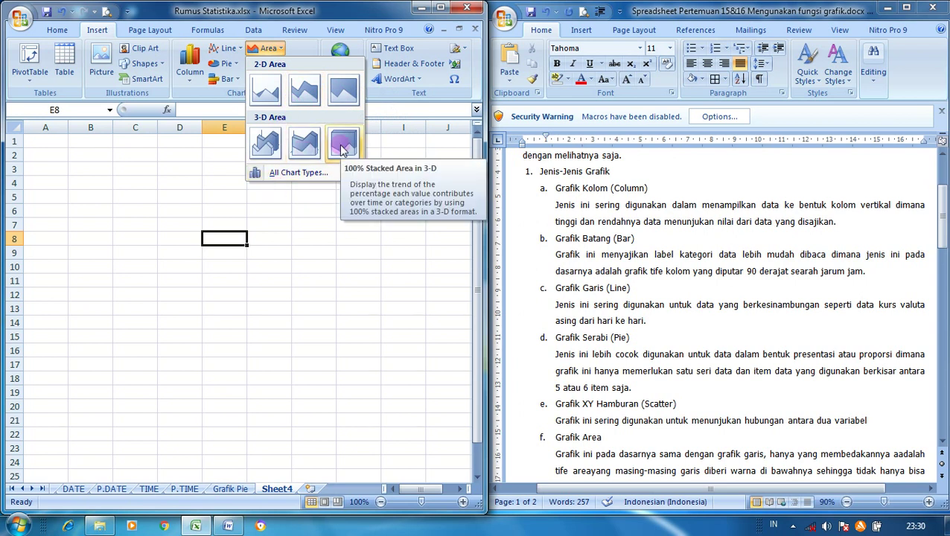
{"action": "left_click", "coordinate": [666, 202]}
{"action": "left_click_drag", "start_coordinate": [943, 235], "coordinate": [944, 259]}
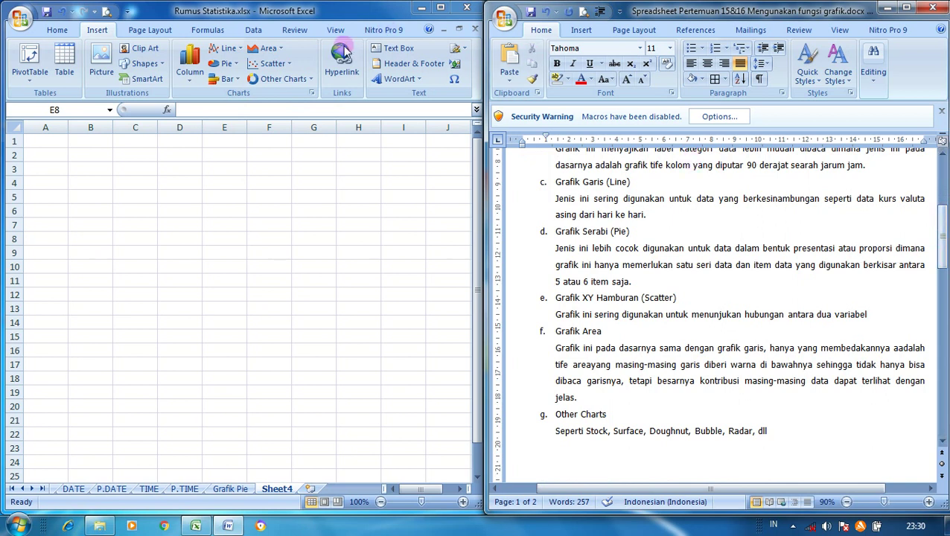
{"action": "left_click", "coordinate": [312, 79]}
{"action": "left_click", "coordinate": [313, 80]}
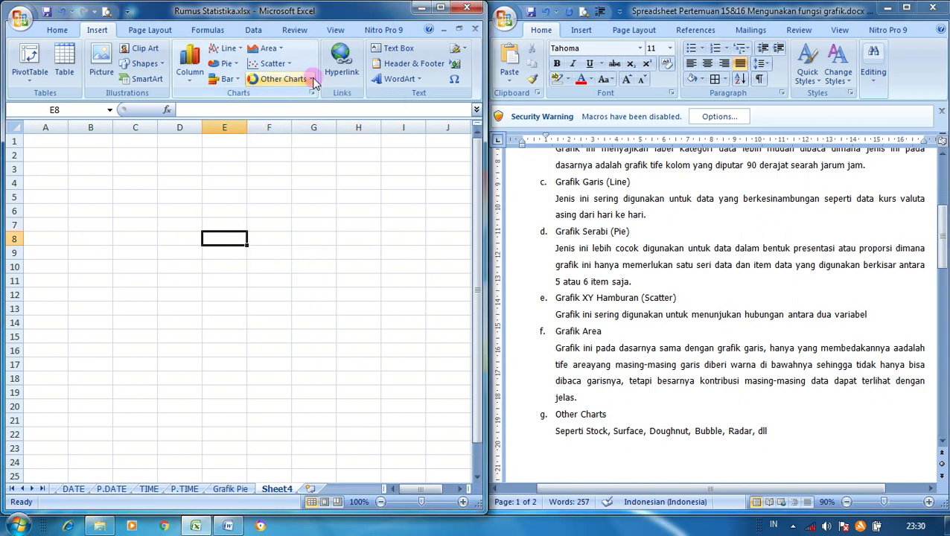
{"action": "left_click", "coordinate": [311, 80]}
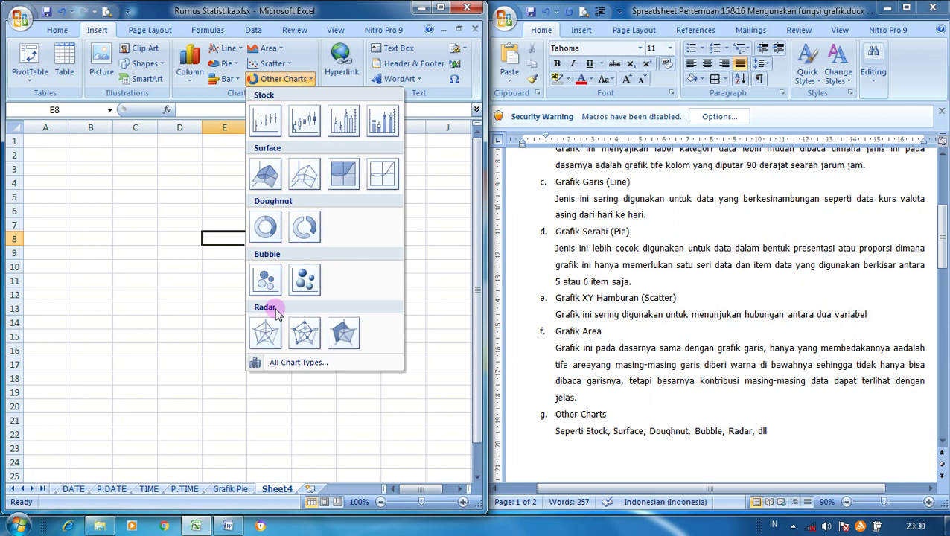
{"action": "left_click", "coordinate": [186, 300]}
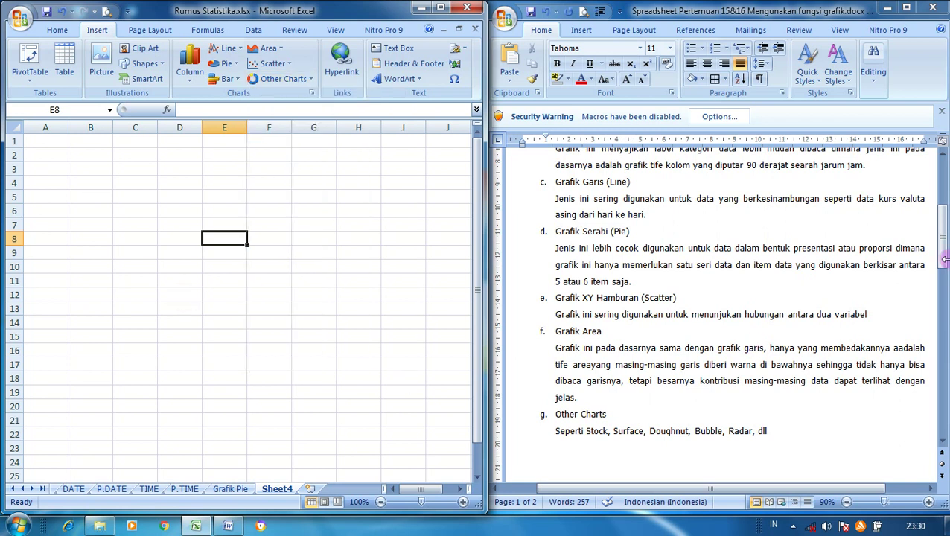
Step: Select the sales table A7:F11 on the Grafik Pie sheet and bring up the pie chart types for it
{"action": "left_click_drag", "start_coordinate": [944, 258], "coordinate": [943, 306]}
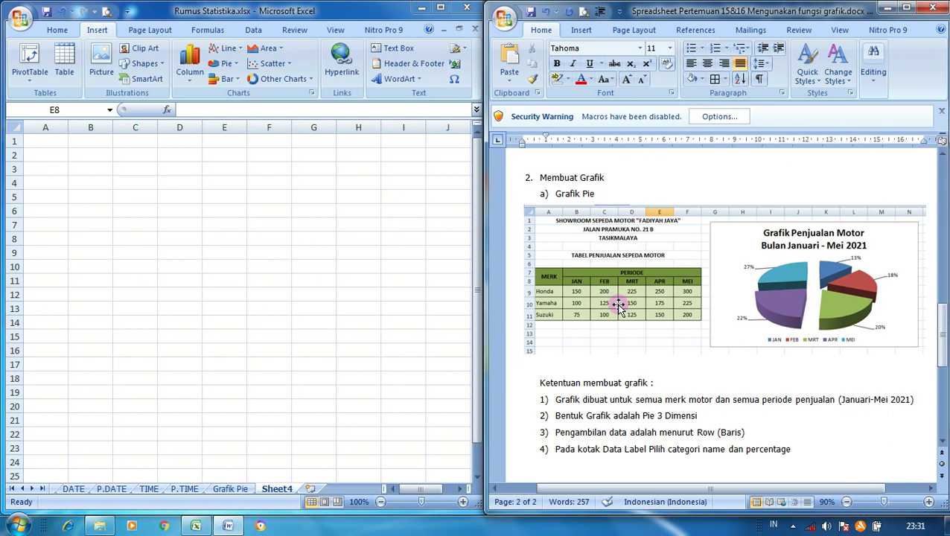
{"action": "left_click", "coordinate": [228, 491]}
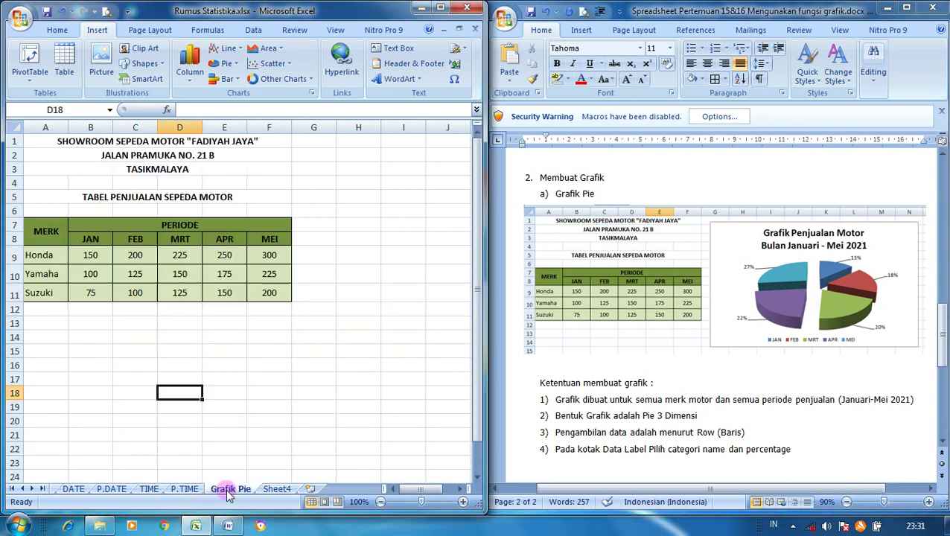
{"action": "left_click", "coordinate": [335, 320]}
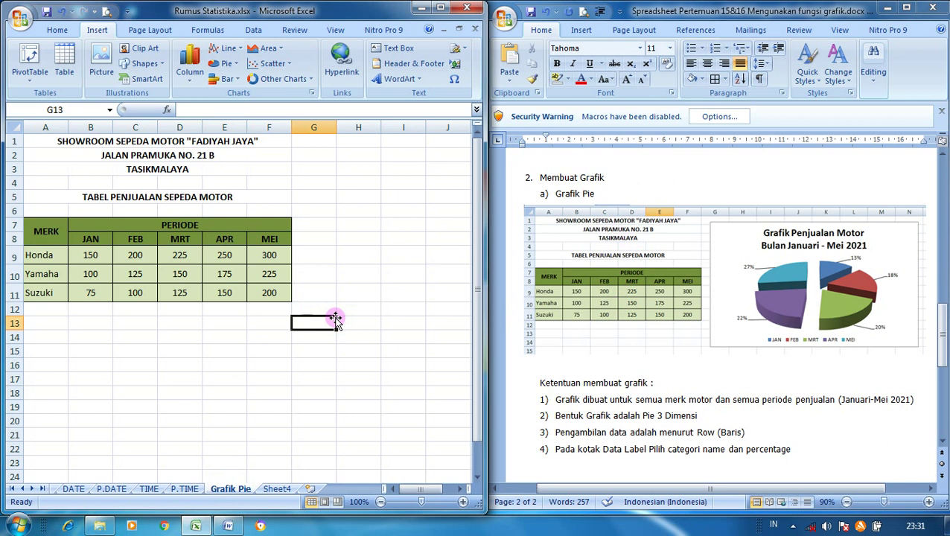
{"action": "left_click", "coordinate": [256, 335]}
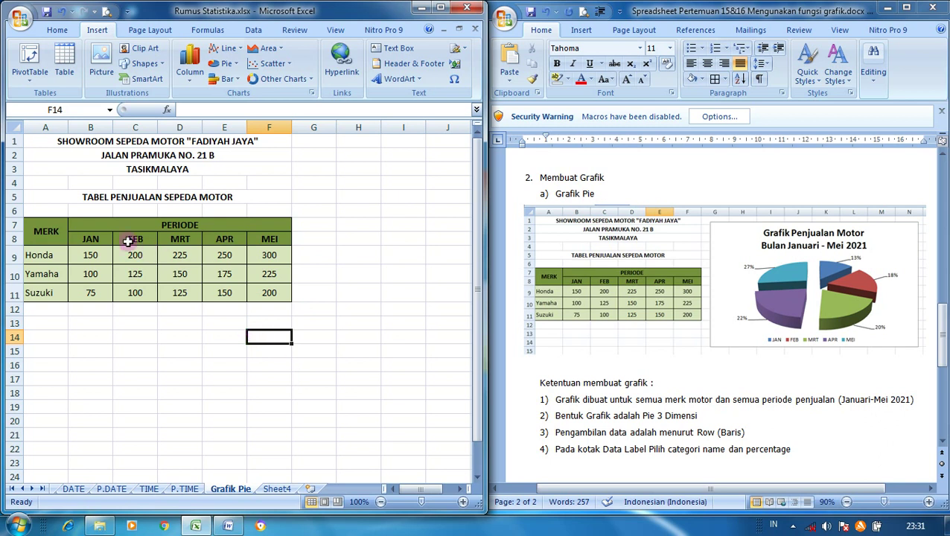
{"action": "left_click_drag", "start_coordinate": [60, 231], "coordinate": [197, 293]}
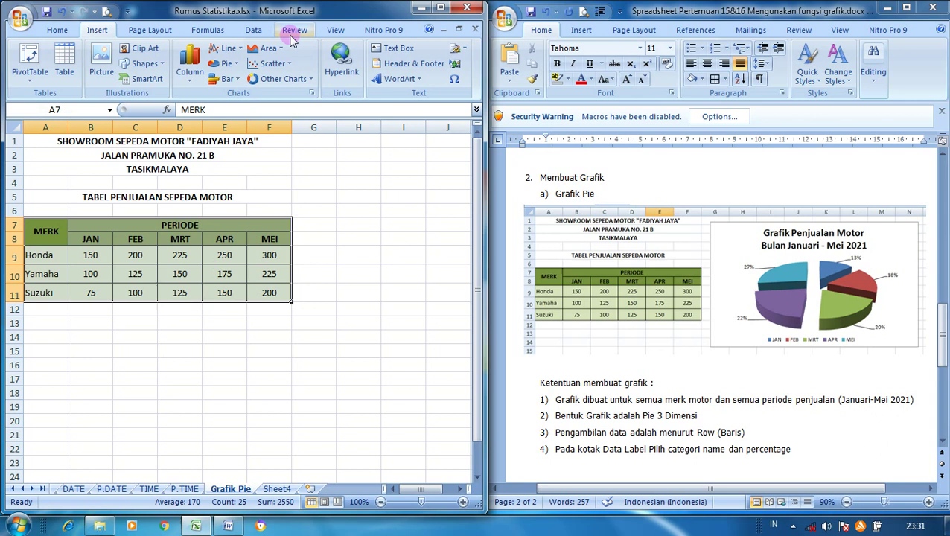
{"action": "left_click", "coordinate": [227, 64]}
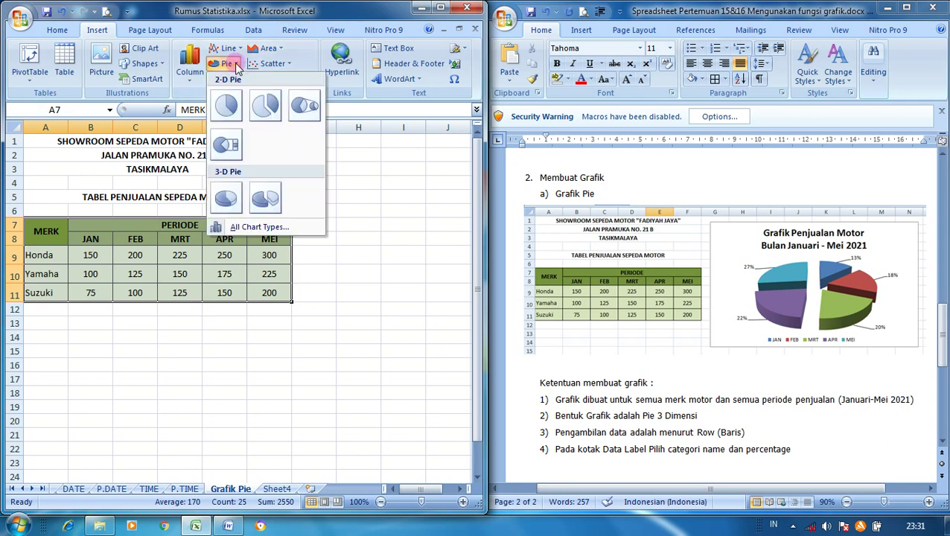
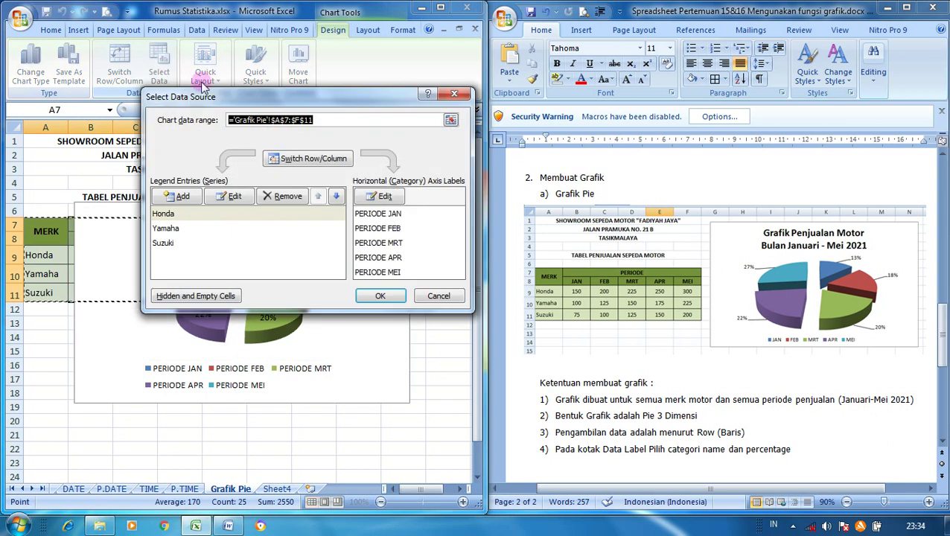
{"action": "left_click", "coordinate": [369, 215]}
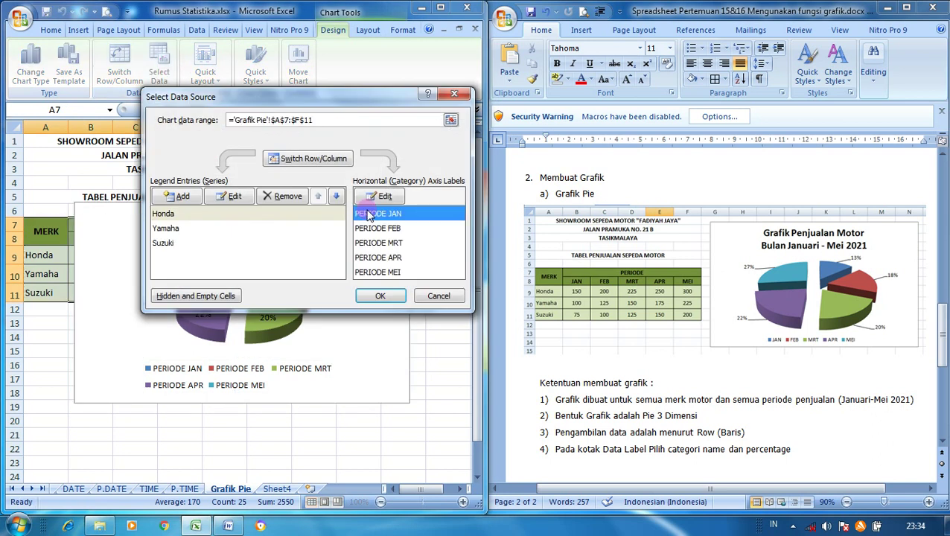
{"action": "left_click", "coordinate": [384, 197]}
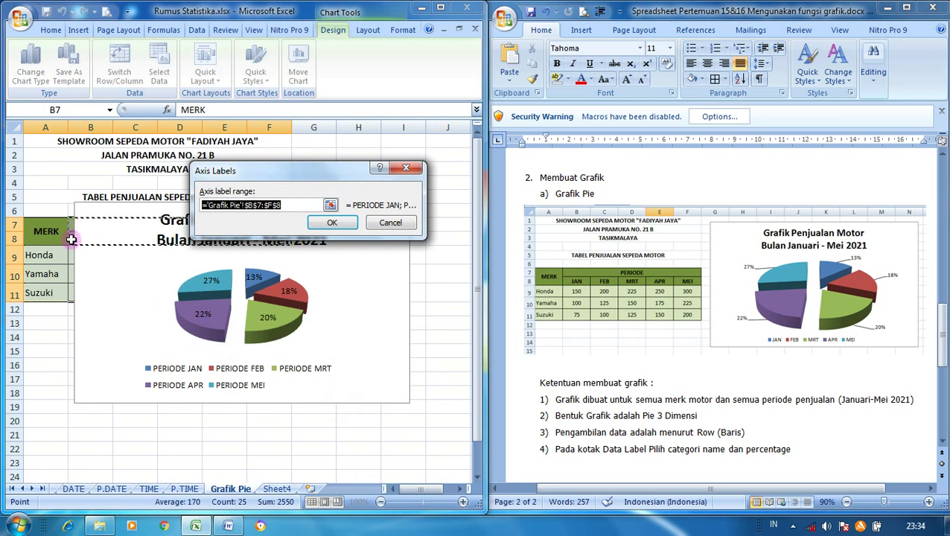
{"action": "left_click", "coordinate": [71, 239]}
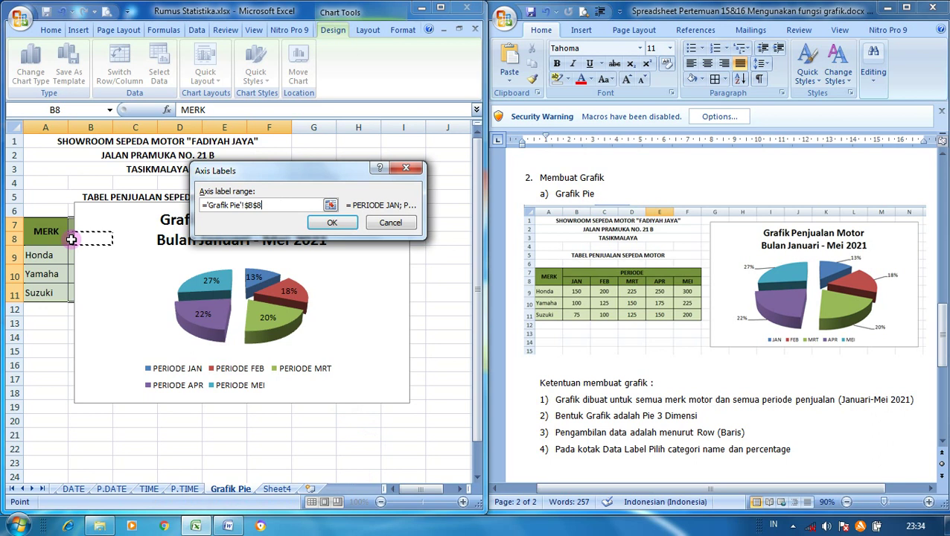
{"action": "left_click", "coordinate": [313, 226]}
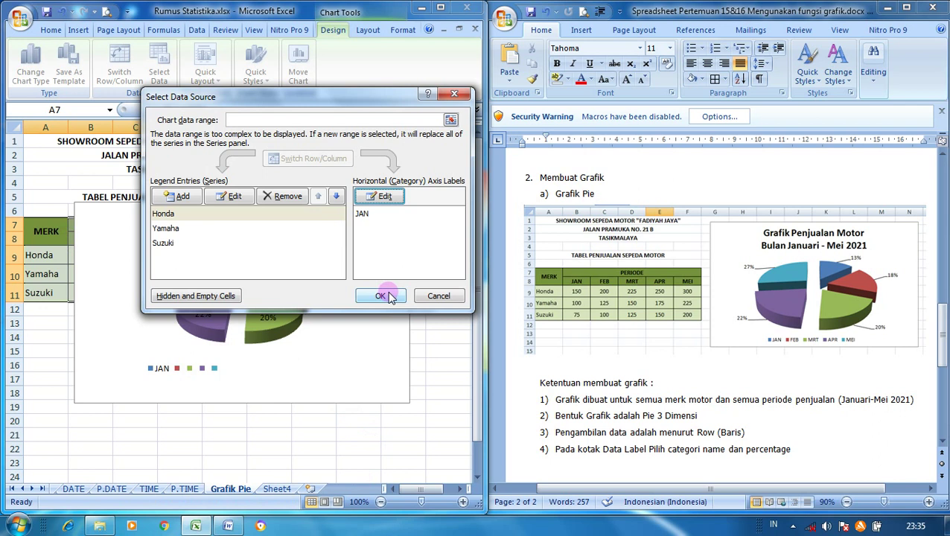
{"action": "left_click", "coordinate": [439, 296]}
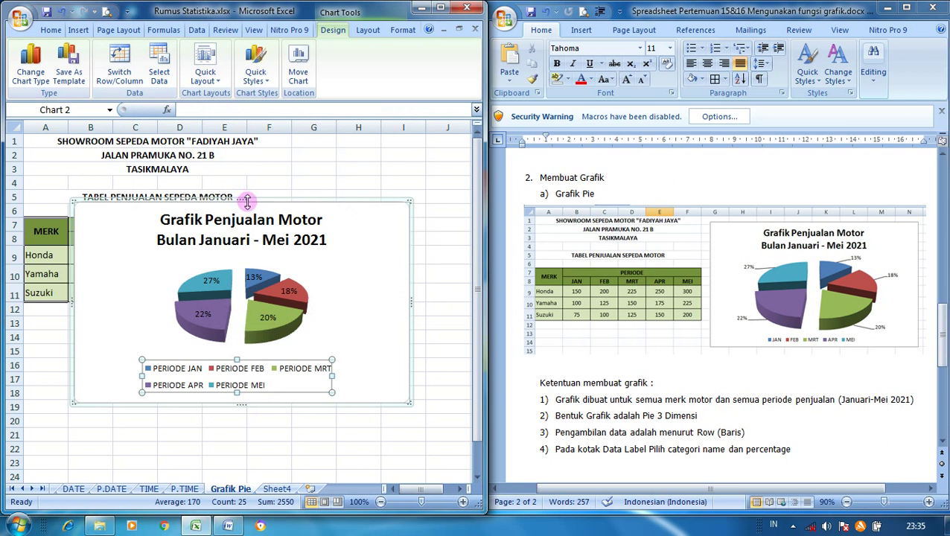
Step: Move the pie chart below the sales table and switch rows and columns in its data source
{"action": "left_click_drag", "start_coordinate": [295, 198], "coordinate": [262, 311]}
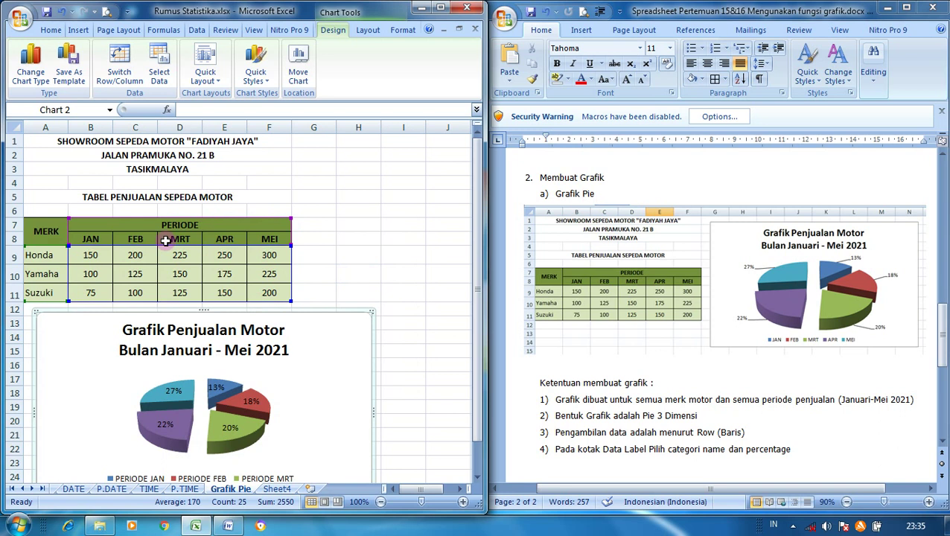
{"action": "left_click", "coordinate": [158, 72]}
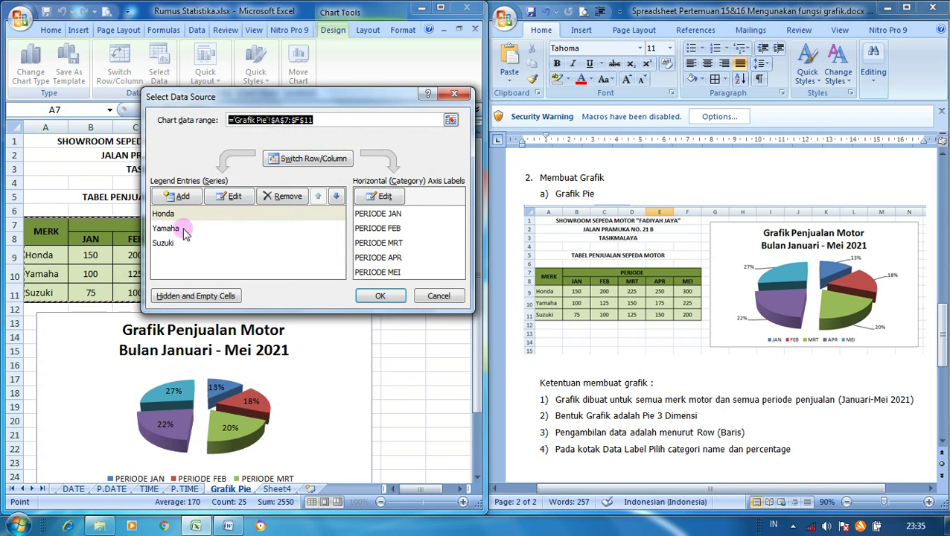
{"action": "left_click", "coordinate": [311, 160]}
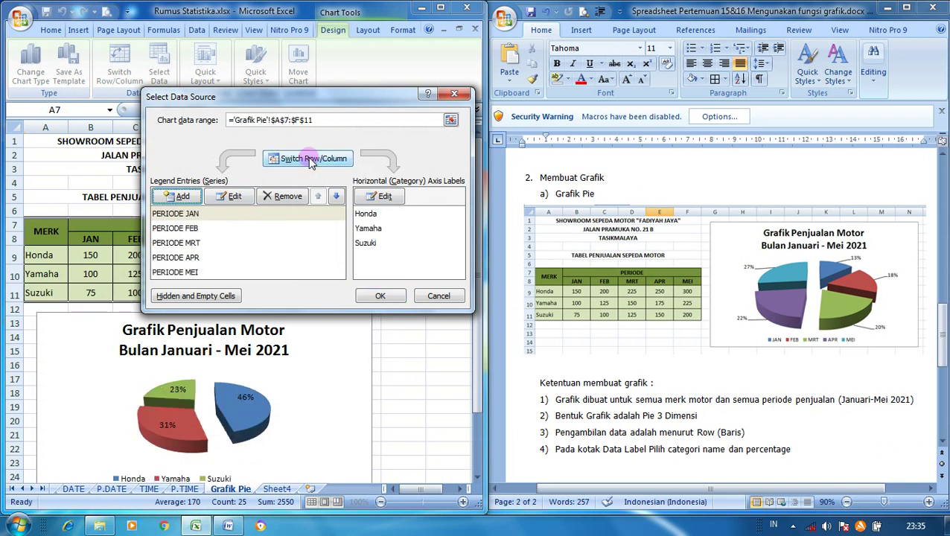
Step: Set the series name of PERIODE JAN to cell B8 only, so it reads JAN
{"action": "left_click", "coordinate": [188, 214]}
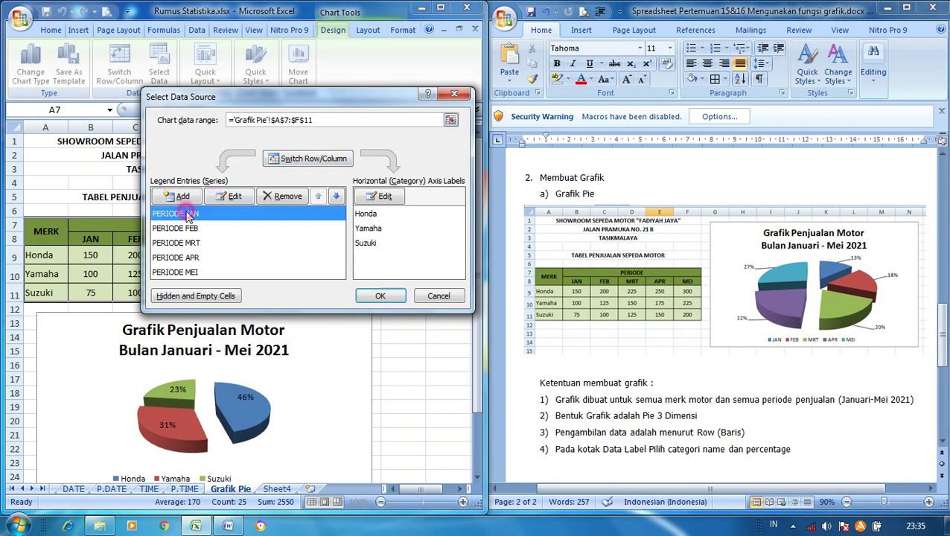
{"action": "left_click", "coordinate": [234, 195]}
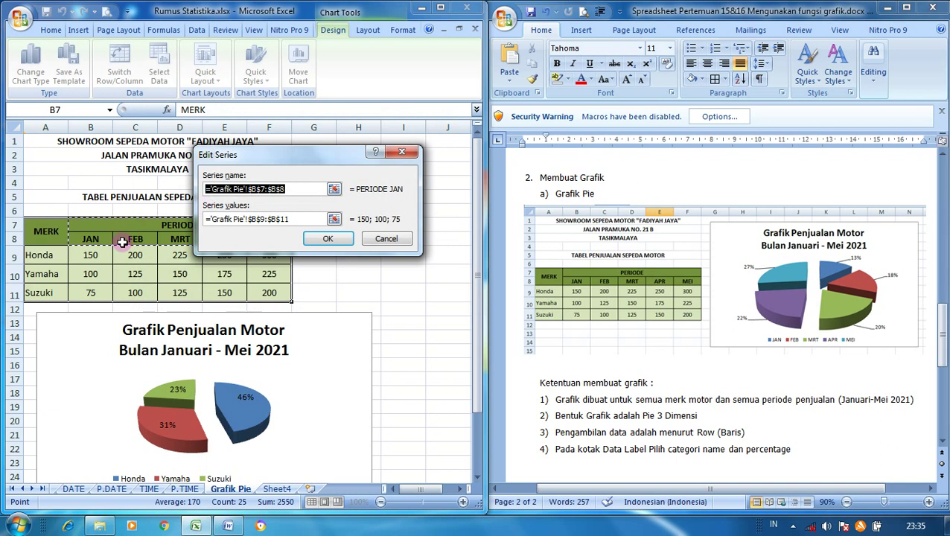
{"action": "left_click", "coordinate": [93, 246]}
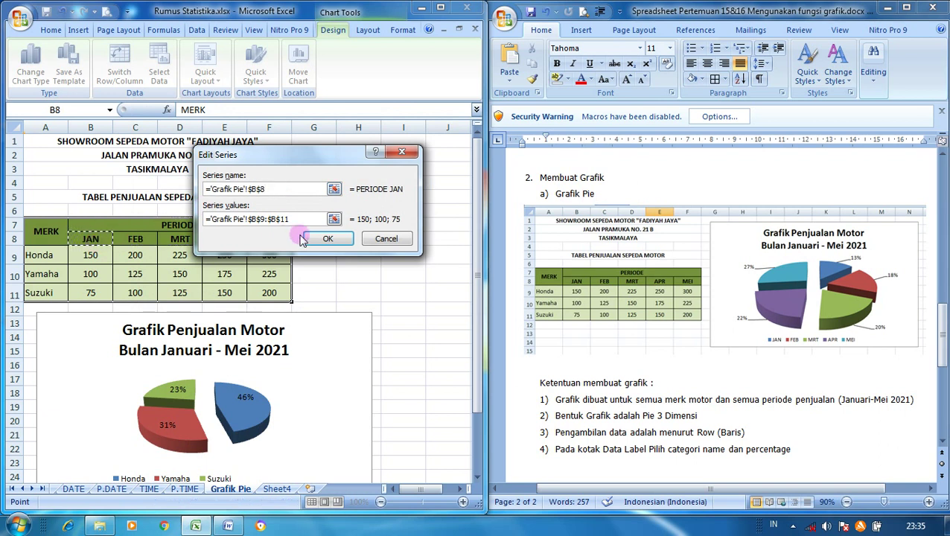
{"action": "left_click", "coordinate": [323, 239]}
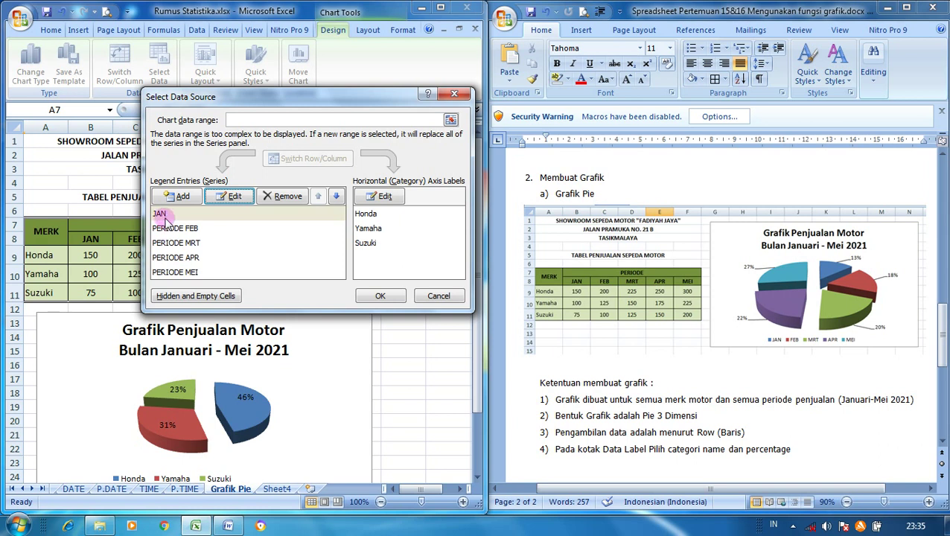
Step: Set the series name of PERIODE FEB to cell C8 only, so it reads FEB
{"action": "left_click", "coordinate": [174, 230]}
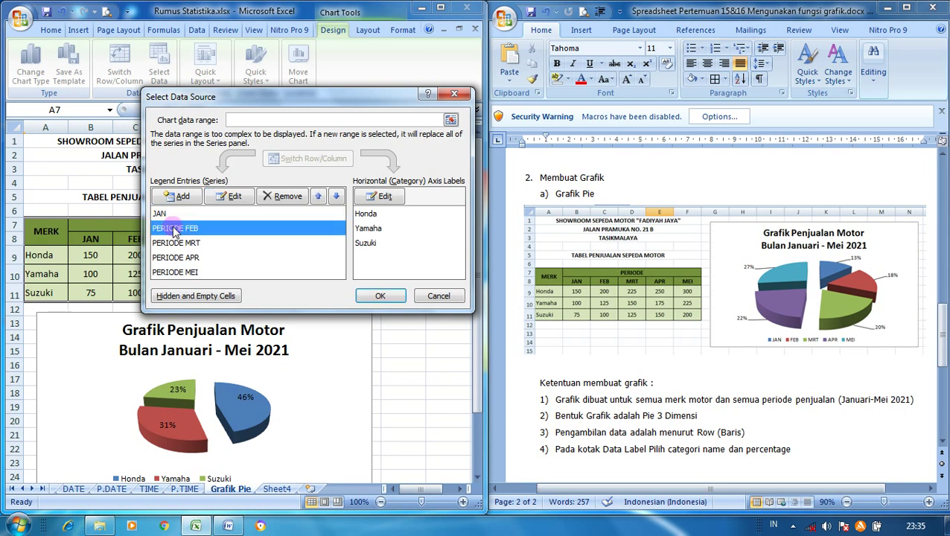
{"action": "left_click", "coordinate": [240, 198]}
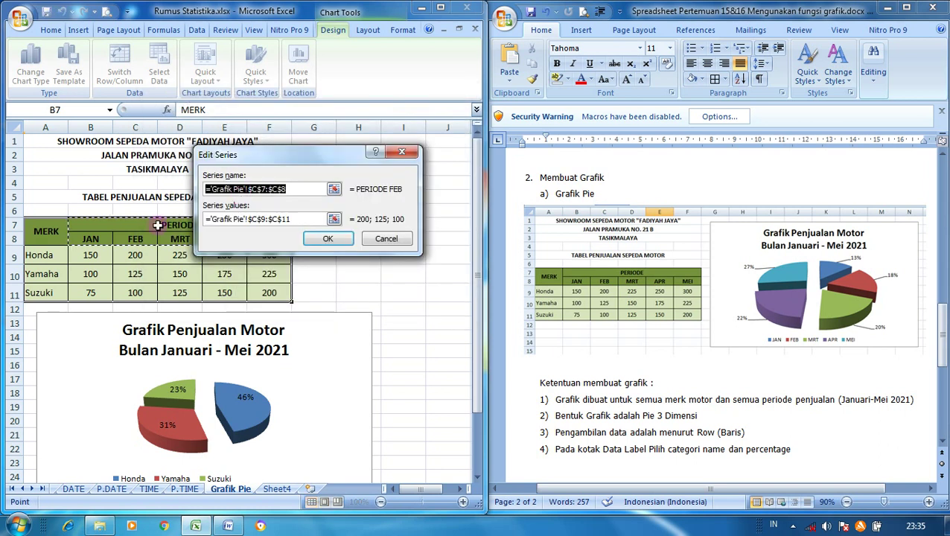
{"action": "left_click", "coordinate": [145, 242]}
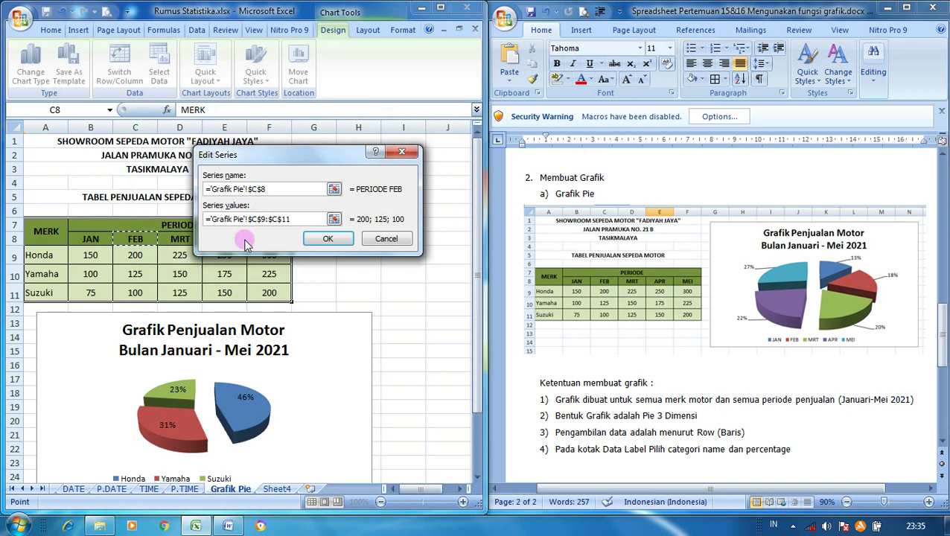
{"action": "left_click", "coordinate": [321, 239]}
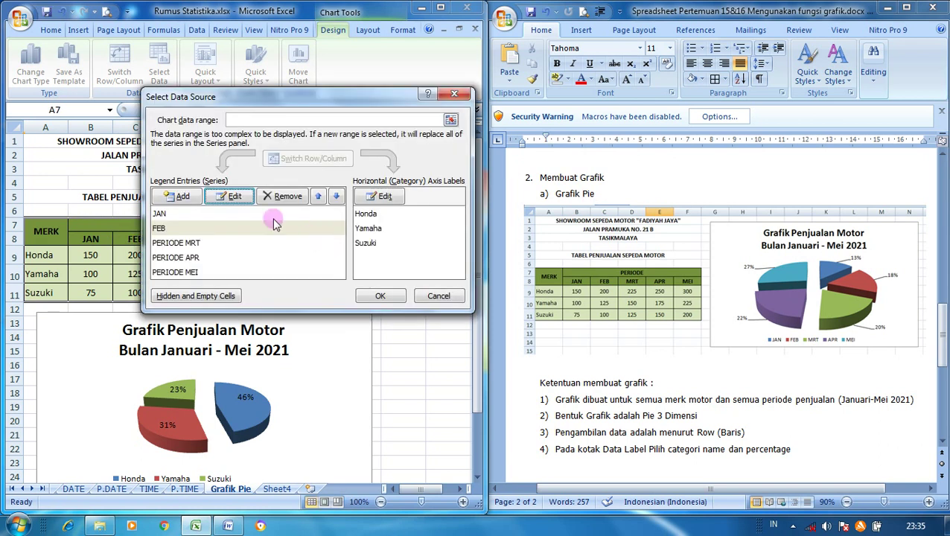
Step: Set the series name of PERIODE MRT to cell D8 only, so it reads MRT
{"action": "left_click", "coordinate": [192, 244]}
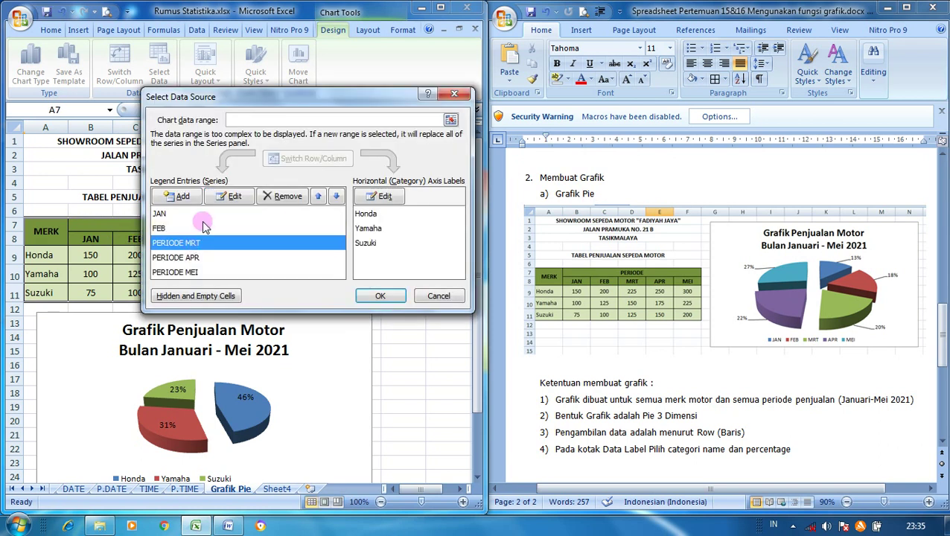
{"action": "left_click", "coordinate": [231, 196]}
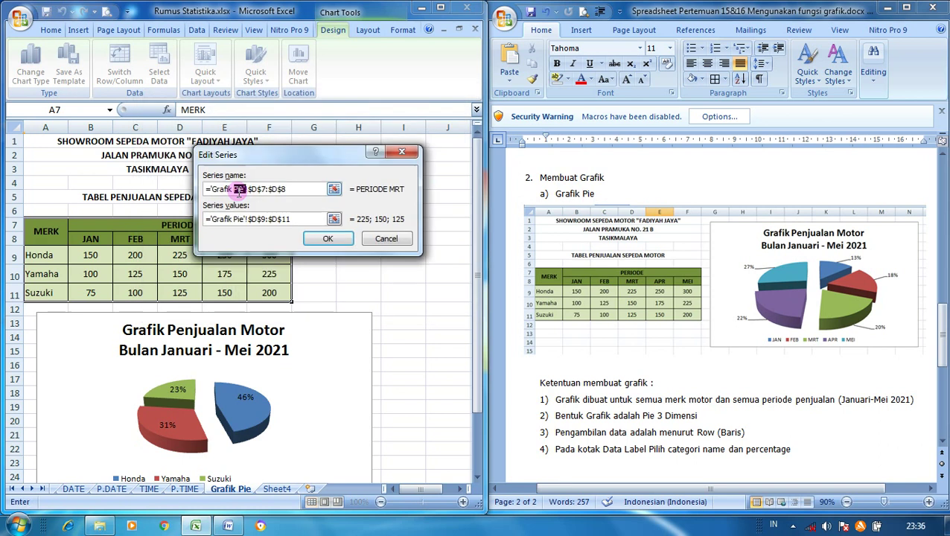
{"action": "left_click", "coordinate": [176, 242]}
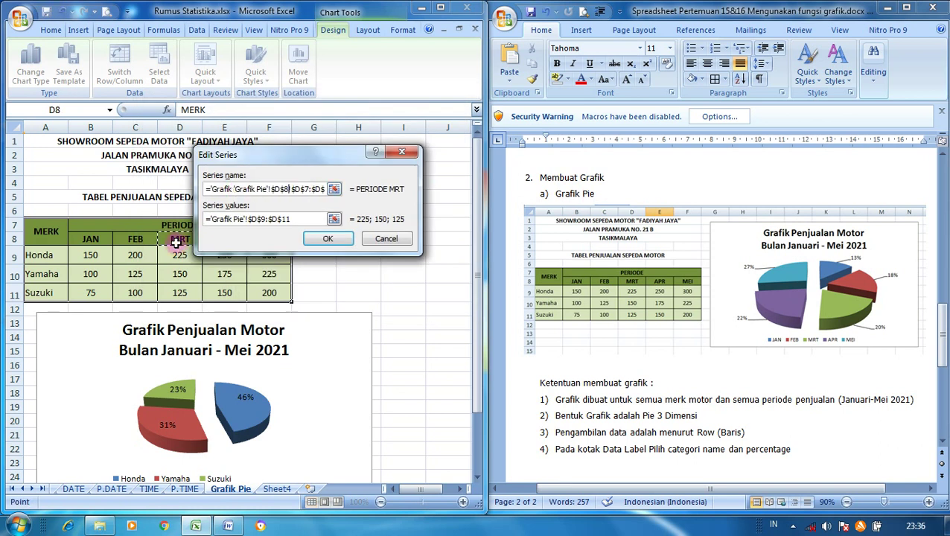
{"action": "left_click", "coordinate": [334, 239]}
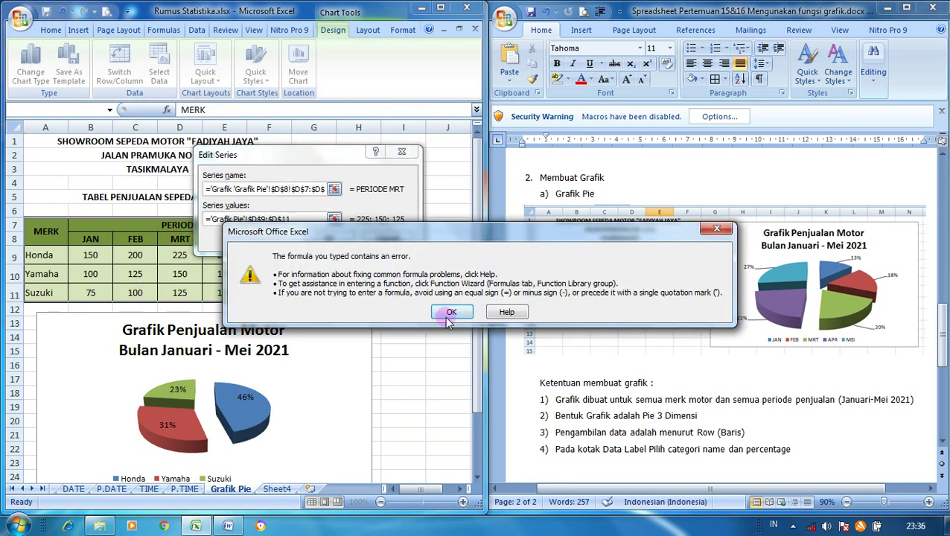
{"action": "left_click", "coordinate": [450, 312]}
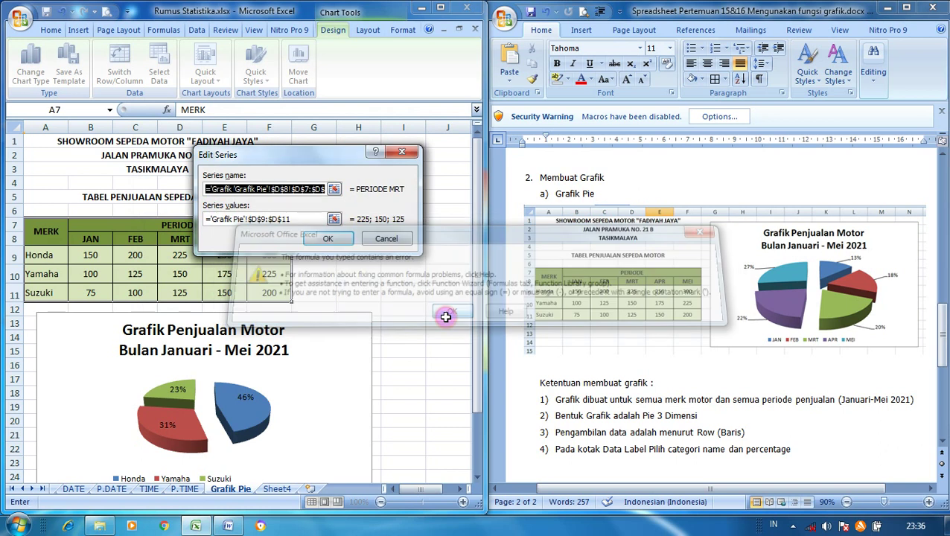
{"action": "left_click", "coordinate": [149, 239]}
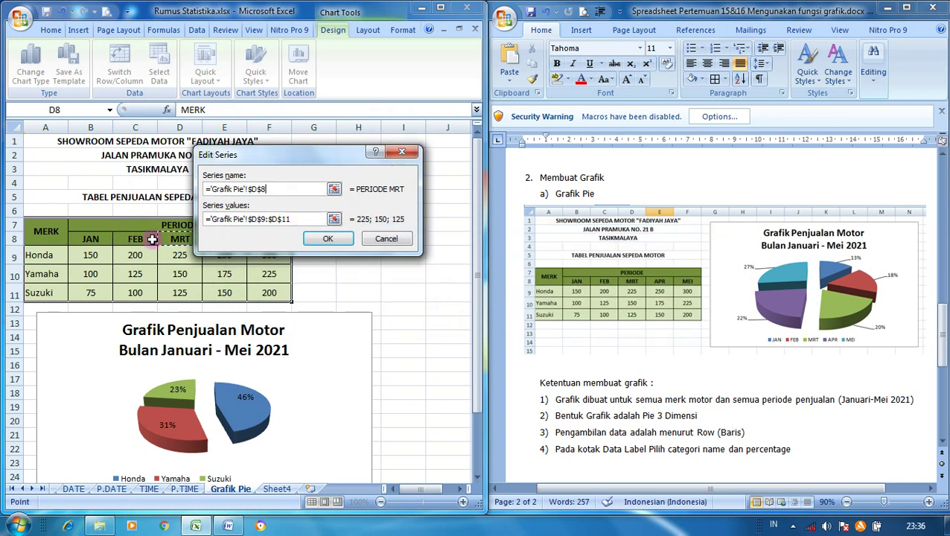
{"action": "left_click", "coordinate": [327, 238]}
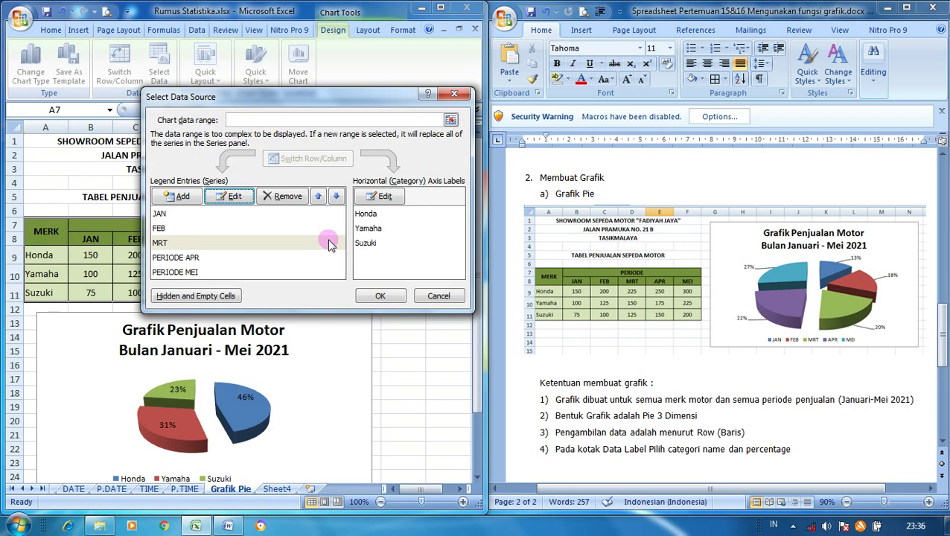
Step: Set the series name of PERIODE APR to cell E8 only, so it reads APR
{"action": "left_click", "coordinate": [186, 259]}
{"action": "left_click", "coordinate": [237, 196]}
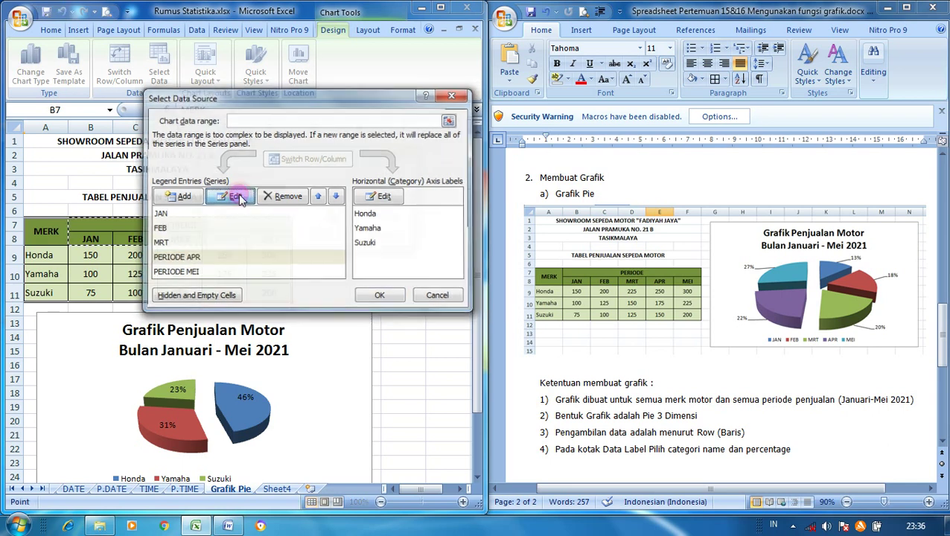
{"action": "left_click_drag", "start_coordinate": [291, 158], "coordinate": [332, 126]}
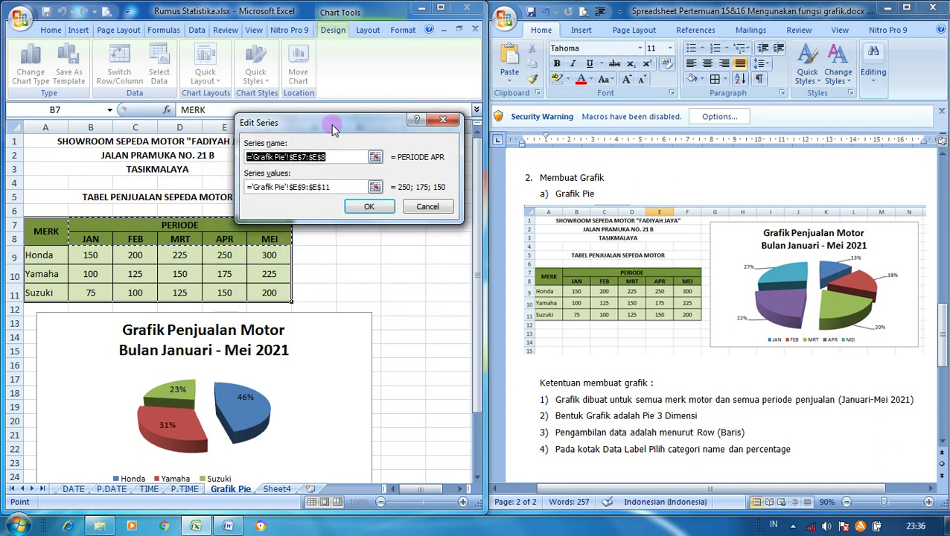
{"action": "left_click", "coordinate": [223, 235]}
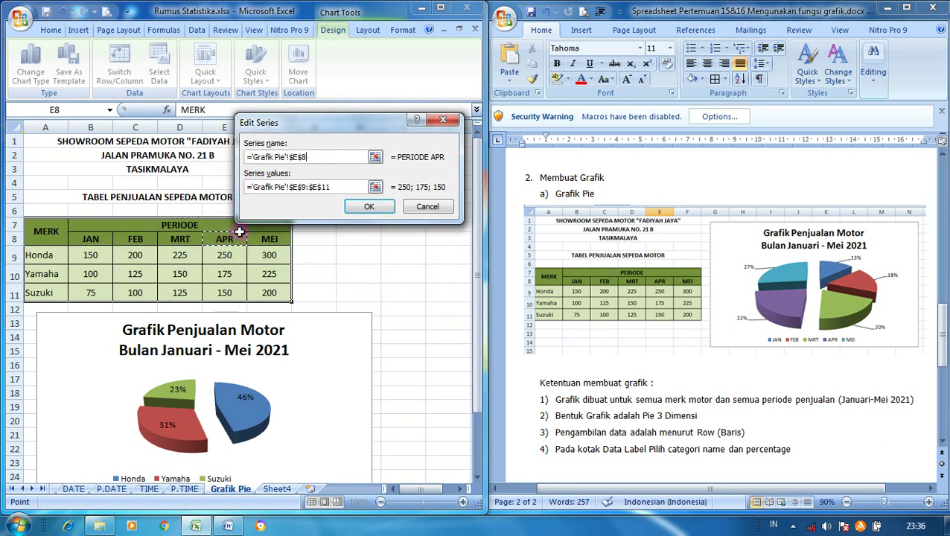
{"action": "left_click", "coordinate": [370, 207]}
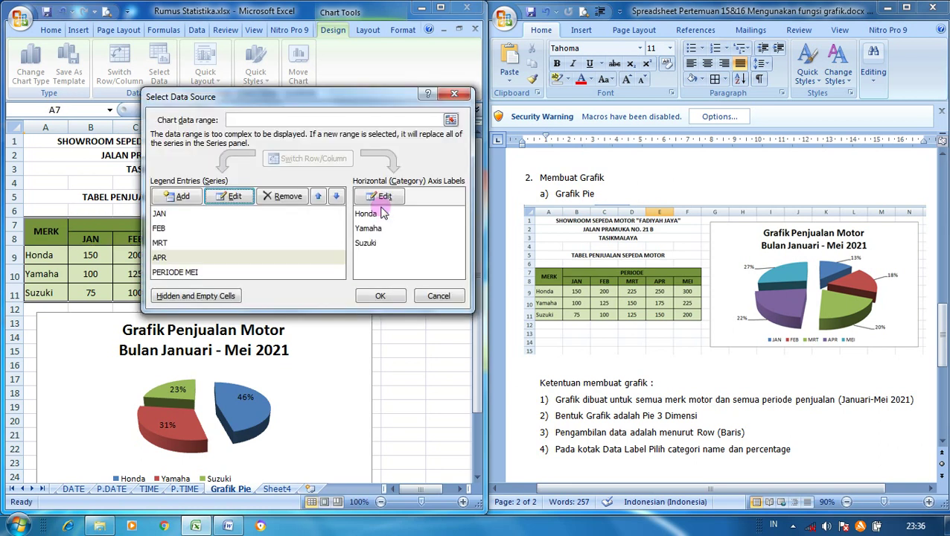
Step: Set the series name of PERIODE MEI to cell F8 only, so it reads MEI
{"action": "left_click", "coordinate": [187, 274]}
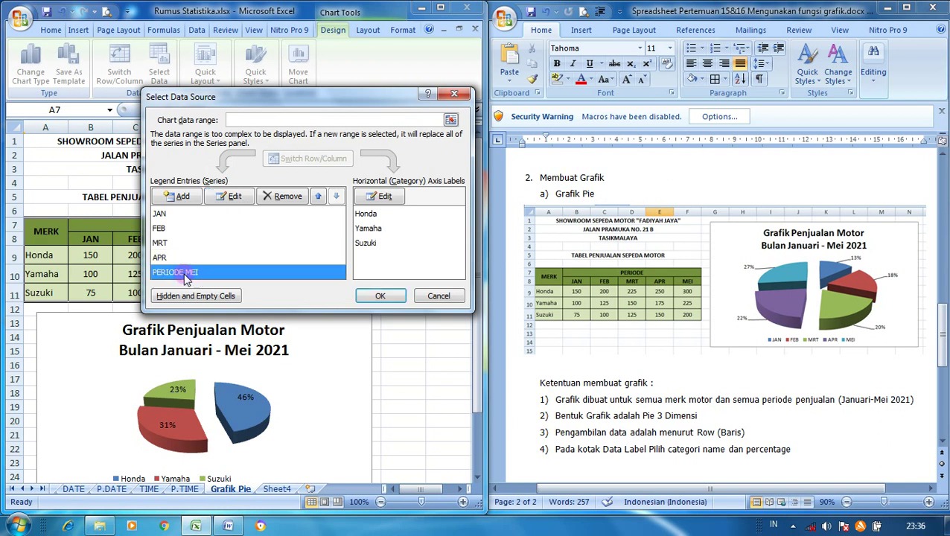
{"action": "left_click", "coordinate": [242, 198]}
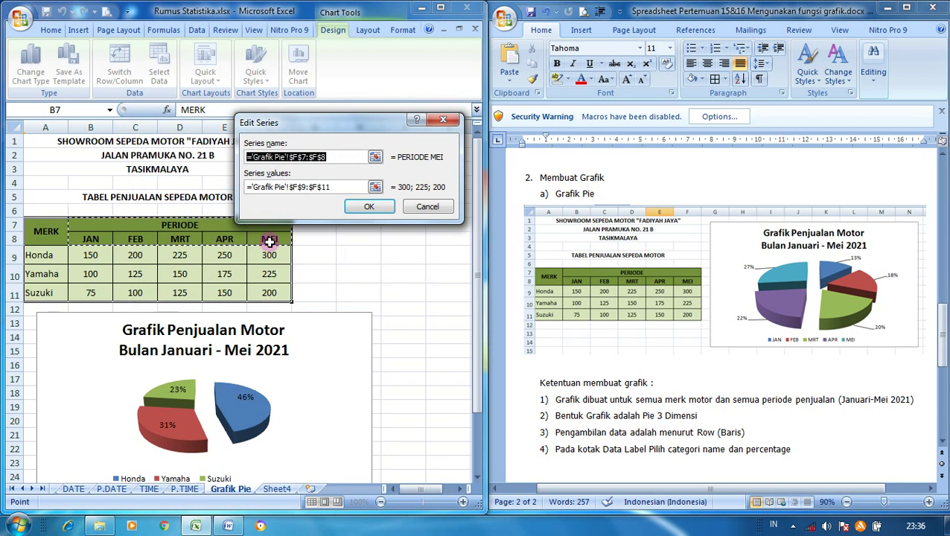
{"action": "left_click", "coordinate": [269, 242]}
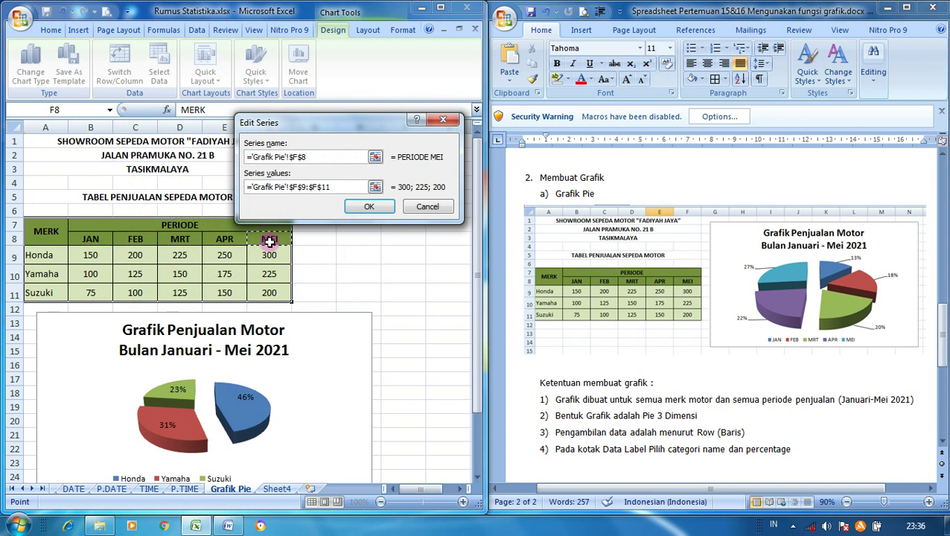
{"action": "left_click", "coordinate": [381, 208]}
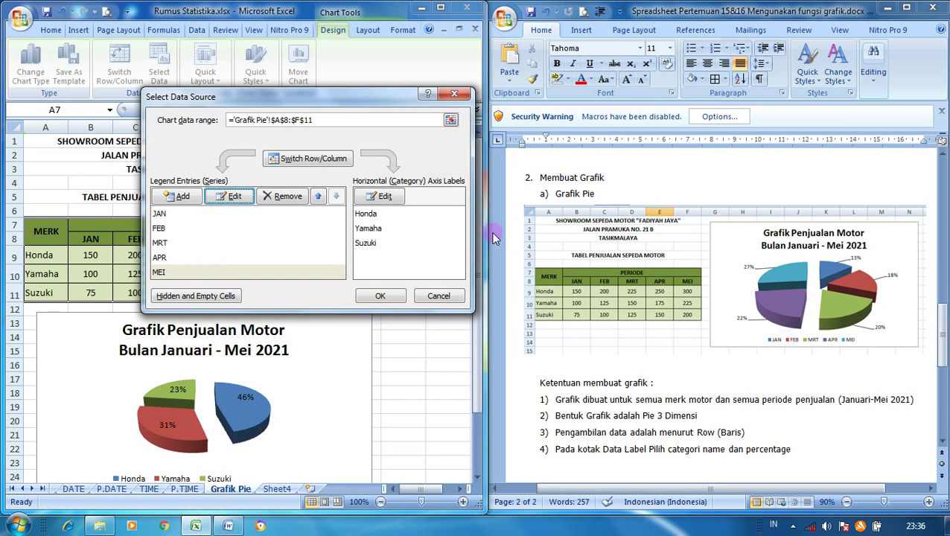
Step: Switch rows and columns so the brands are the series and JAN to MEI the categories, and apply the data source
{"action": "left_click", "coordinate": [319, 159]}
{"action": "left_click", "coordinate": [318, 159]}
{"action": "left_click", "coordinate": [318, 159]}
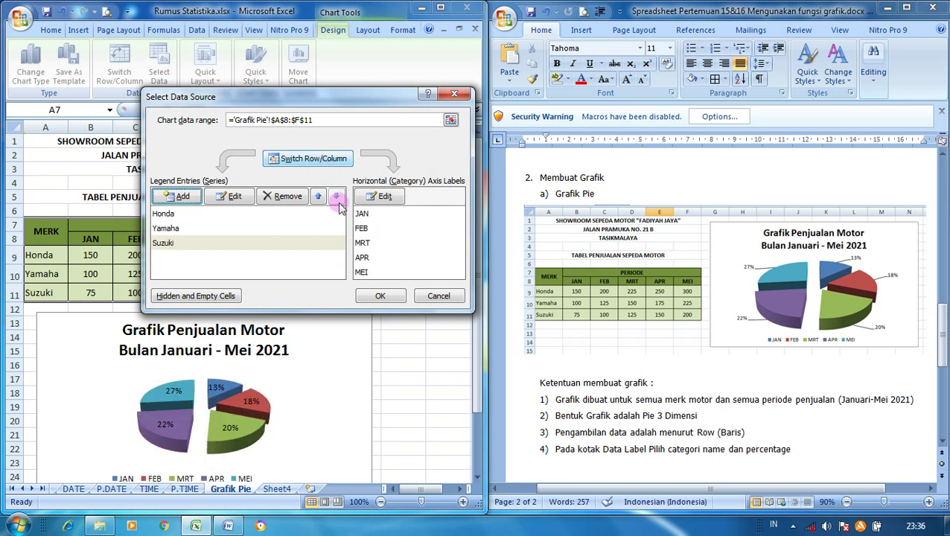
{"action": "left_click", "coordinate": [400, 297]}
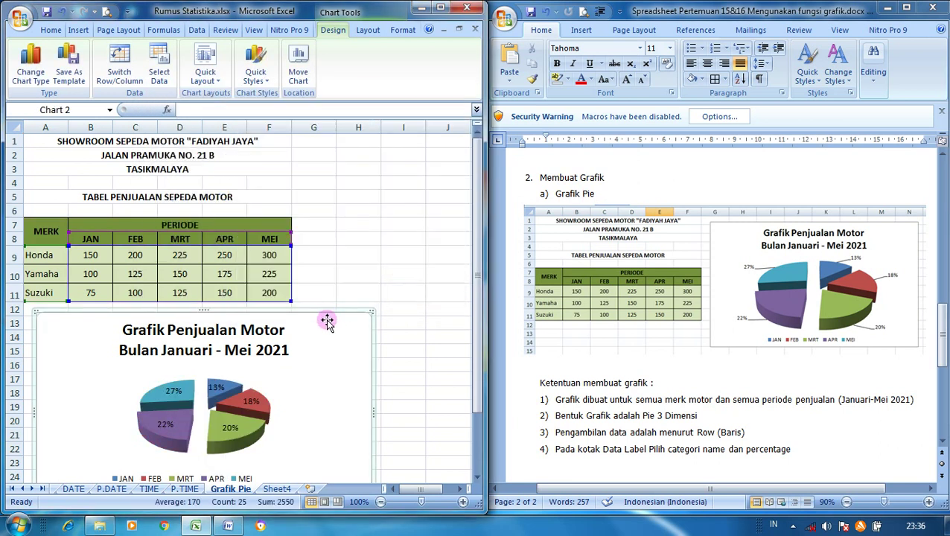
Step: Move the pie chart up over the sales table, and shift its legend lower and widen it
{"action": "left_click_drag", "start_coordinate": [325, 313], "coordinate": [337, 178]}
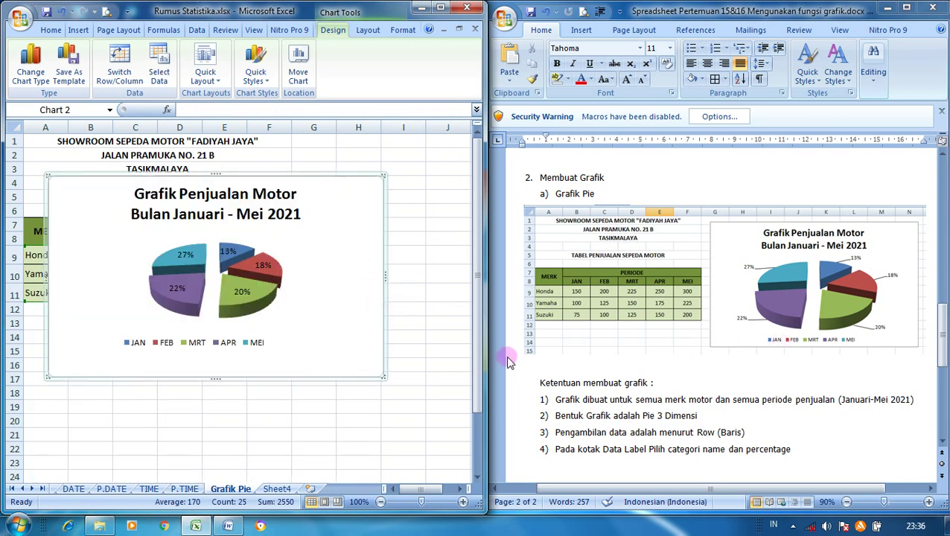
{"action": "left_click", "coordinate": [222, 347]}
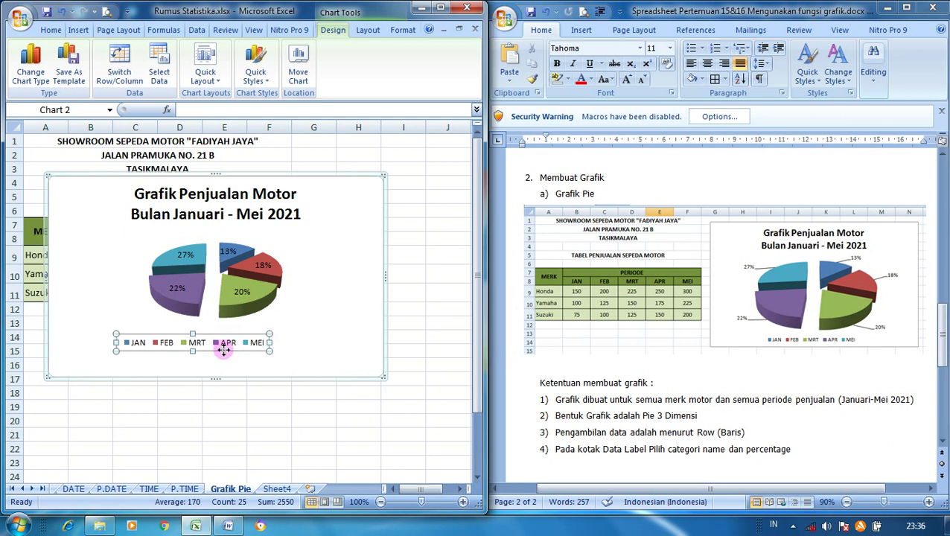
{"action": "left_click_drag", "start_coordinate": [223, 350], "coordinate": [223, 364]}
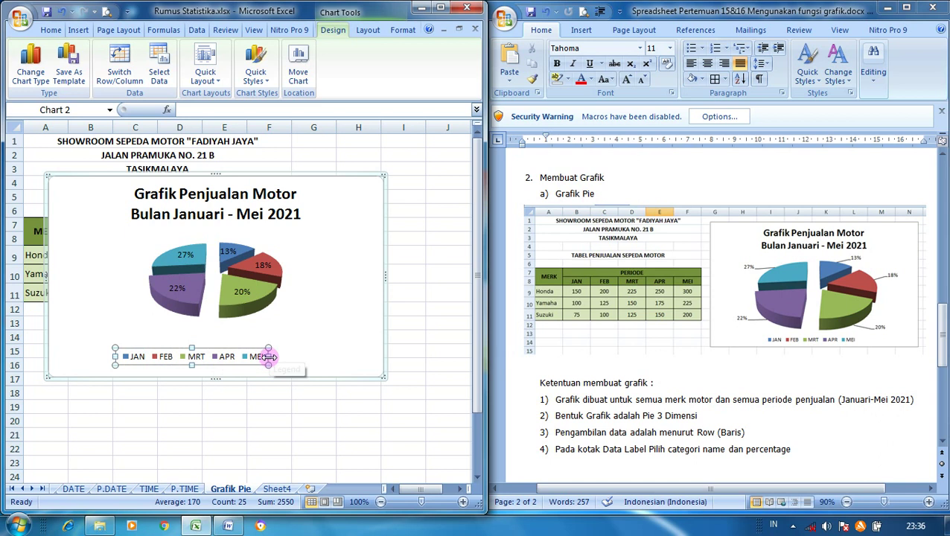
{"action": "left_click_drag", "start_coordinate": [290, 358], "coordinate": [302, 356]}
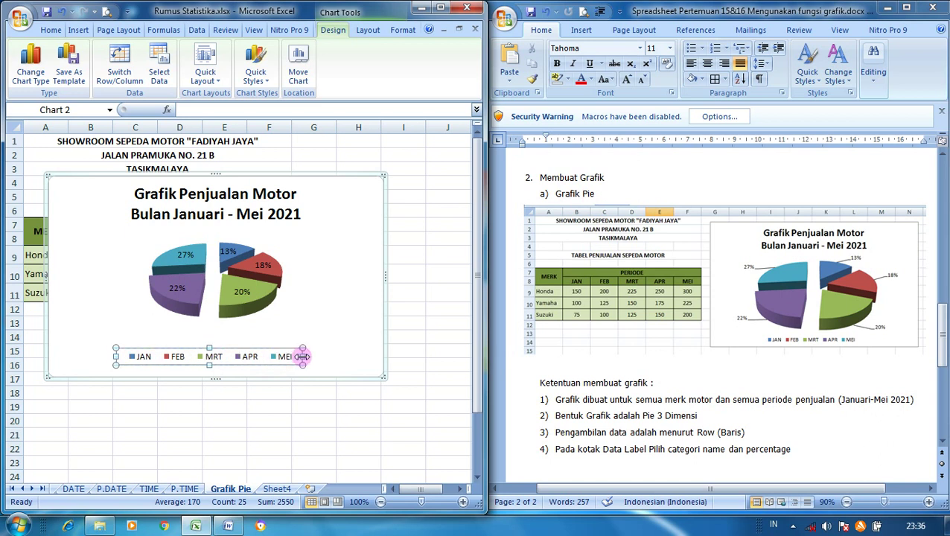
Step: Move the percentage labels of the JAN and FEB slices outside the pie, to the upper right of their slices
{"action": "left_click", "coordinate": [292, 308]}
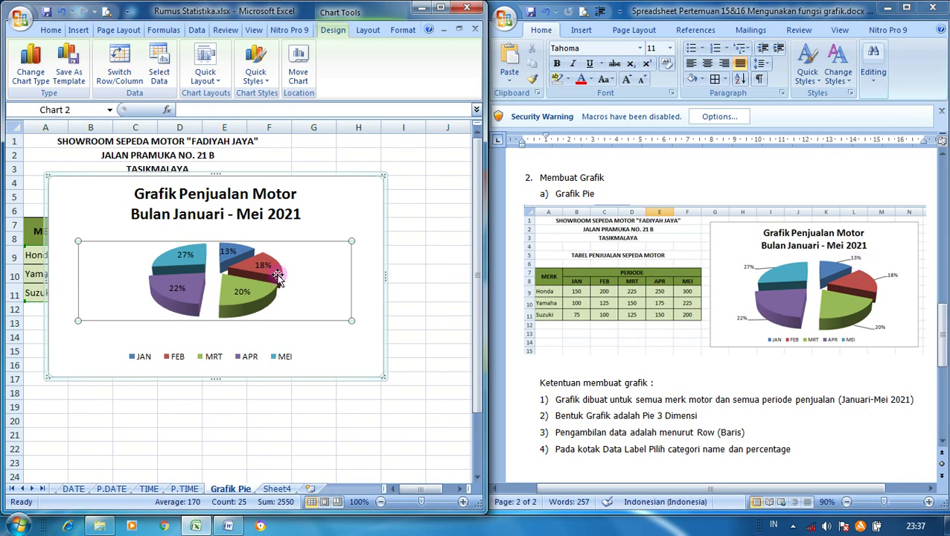
{"action": "left_click", "coordinate": [231, 255]}
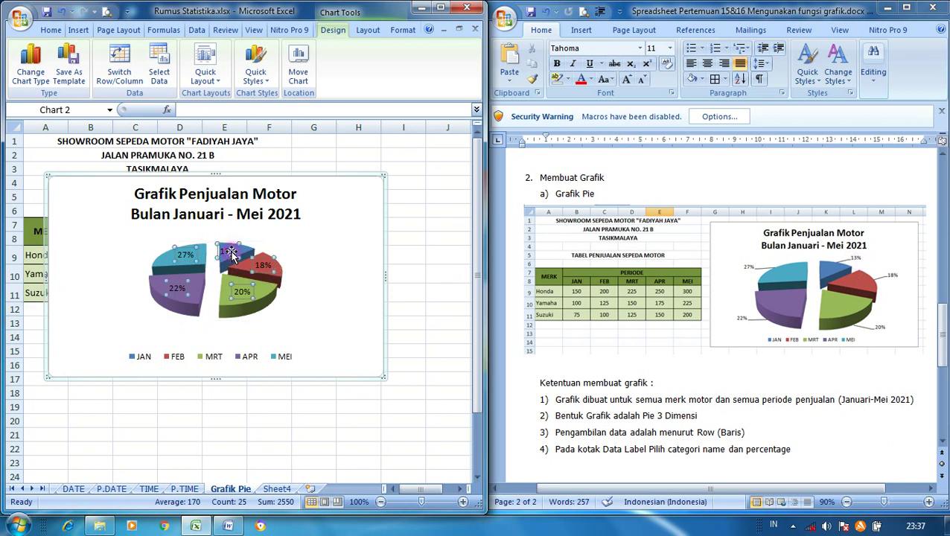
{"action": "left_click", "coordinate": [237, 253]}
{"action": "left_click_drag", "start_coordinate": [237, 253], "coordinate": [272, 233]}
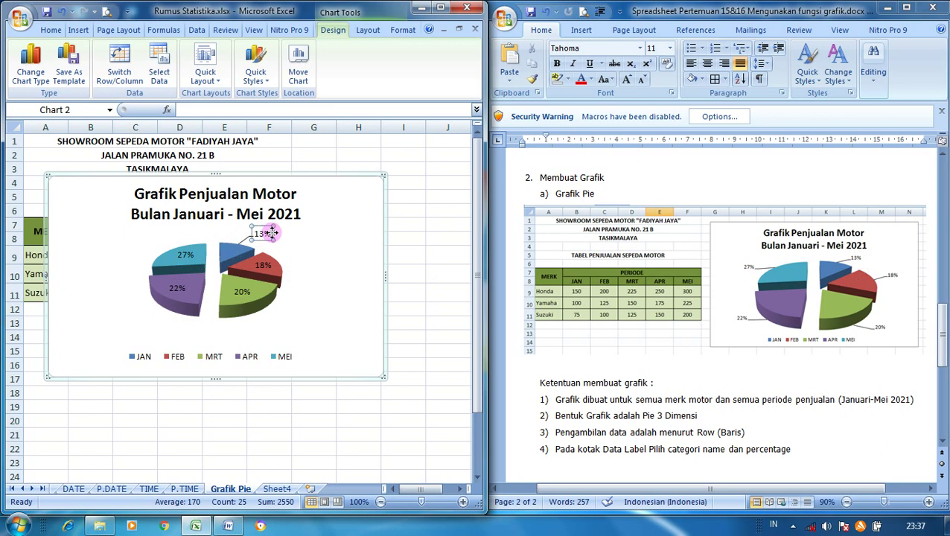
{"action": "left_click", "coordinate": [265, 266]}
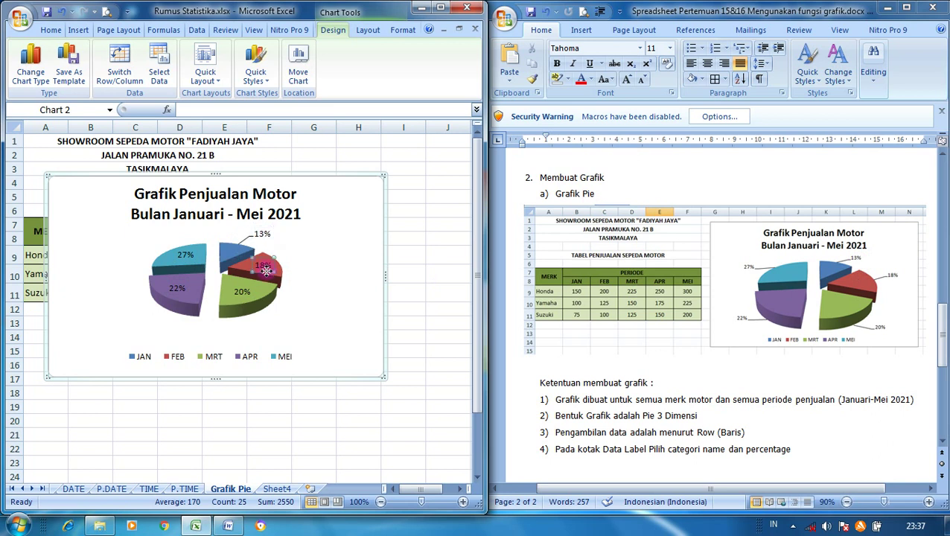
{"action": "left_click_drag", "start_coordinate": [268, 271], "coordinate": [301, 258]}
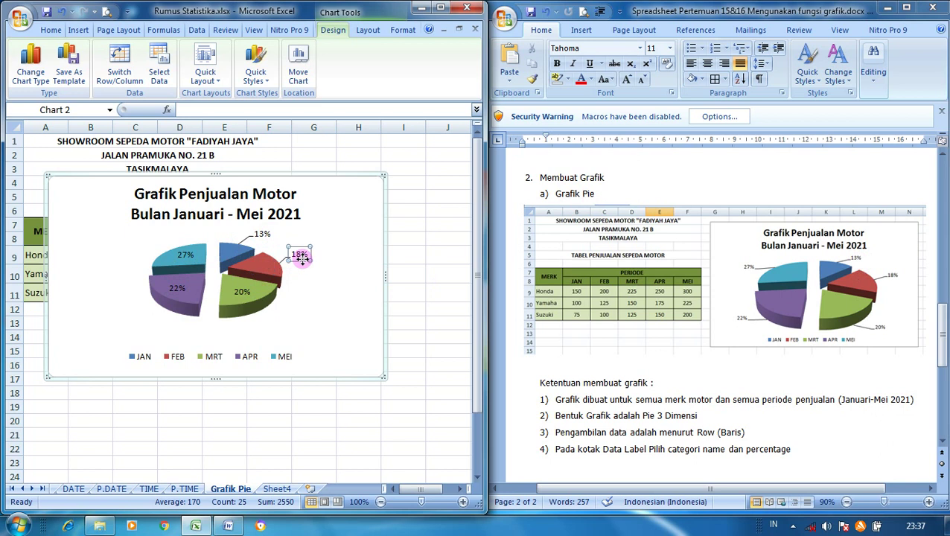
Step: Move the percentage labels of the MRT, APR and MEI slices outside the pie and deselect the chart
{"action": "left_click", "coordinate": [241, 292]}
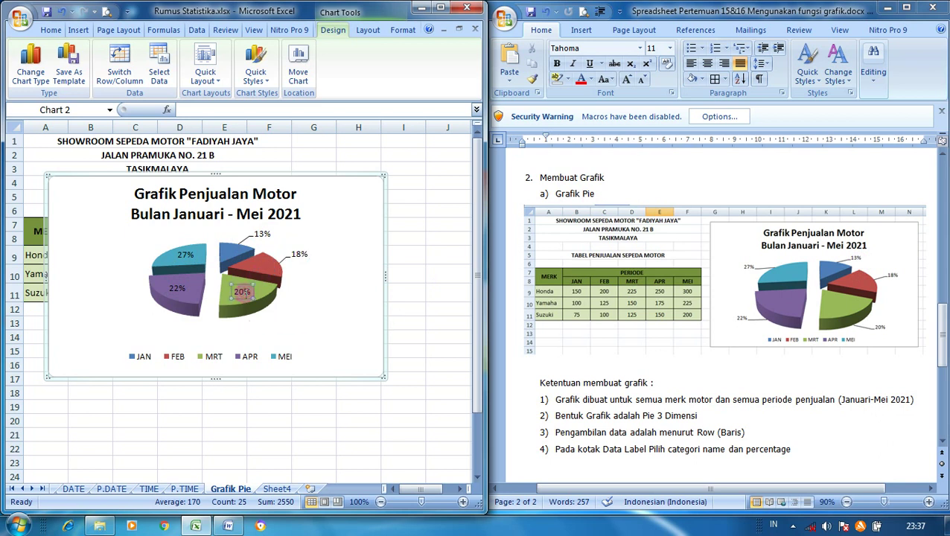
{"action": "left_click_drag", "start_coordinate": [248, 302], "coordinate": [287, 321]}
{"action": "left_click", "coordinate": [174, 292]}
{"action": "left_click_drag", "start_coordinate": [173, 295], "coordinate": [135, 321]}
{"action": "left_click", "coordinate": [183, 255]}
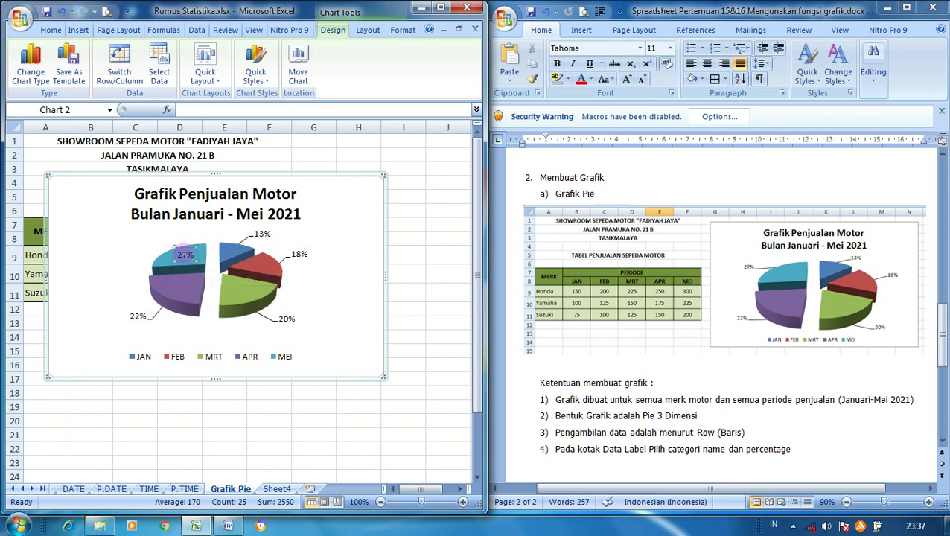
{"action": "left_click_drag", "start_coordinate": [175, 256], "coordinate": [130, 251]}
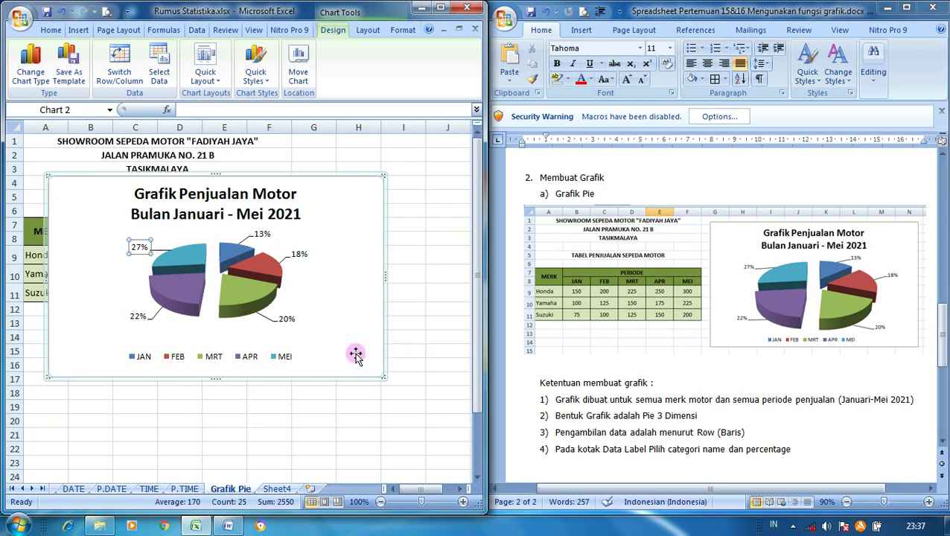
{"action": "left_click", "coordinate": [436, 359]}
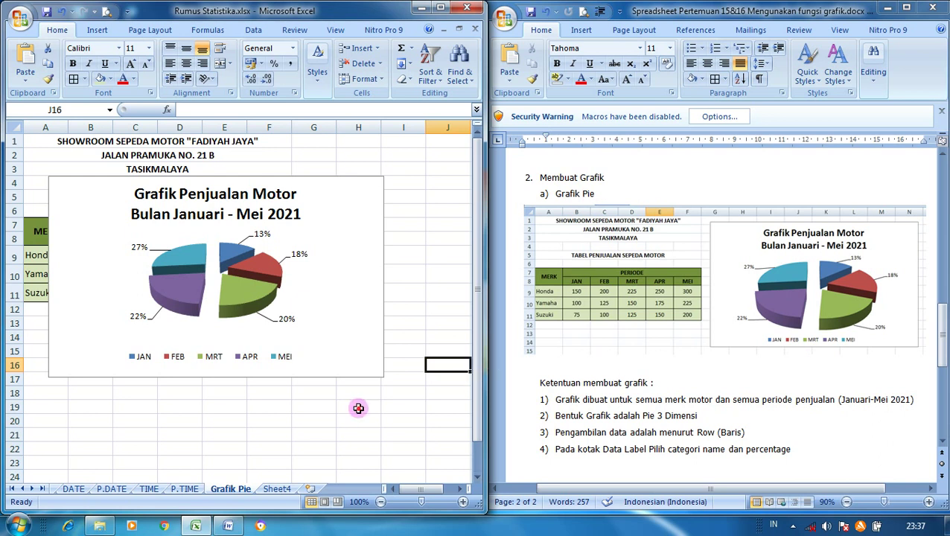
{"action": "left_click", "coordinate": [358, 408]}
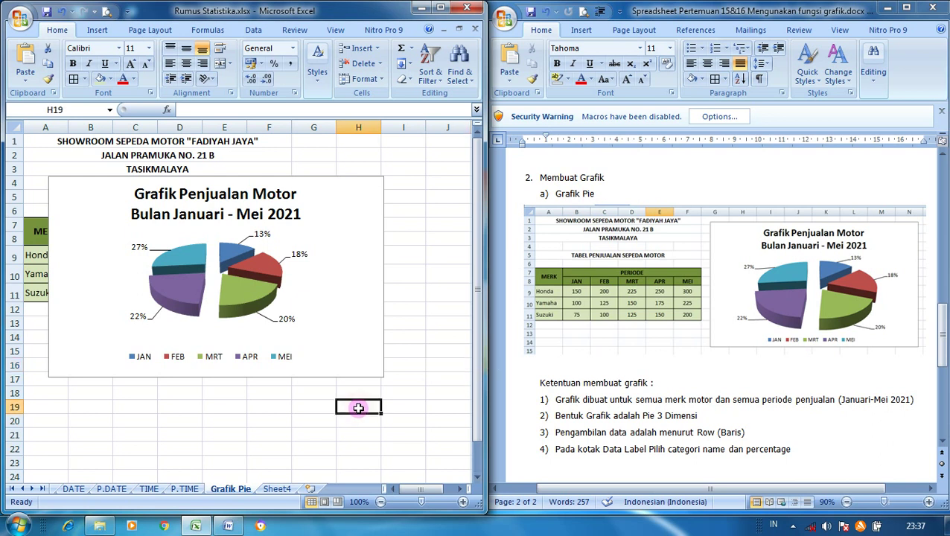
{"action": "left_click", "coordinate": [234, 419]}
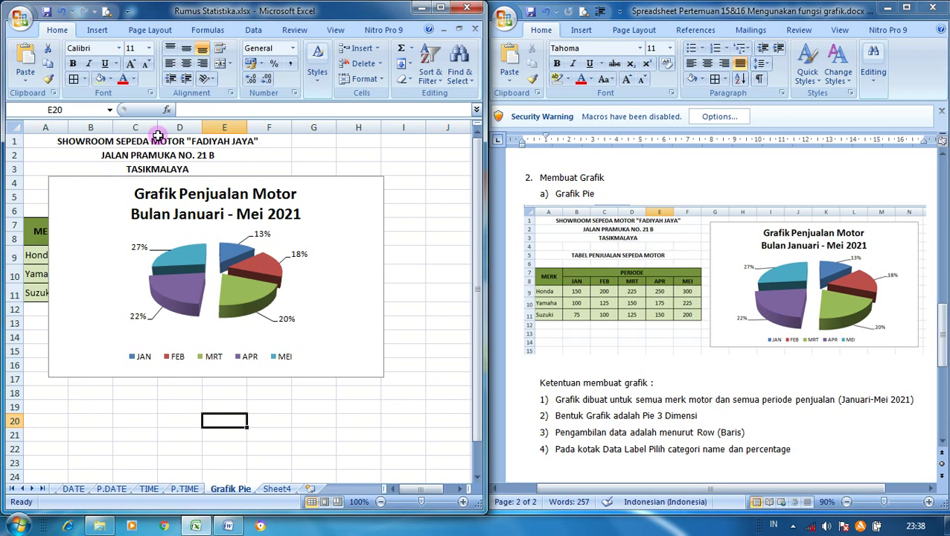
{"action": "left_click", "coordinate": [97, 30]}
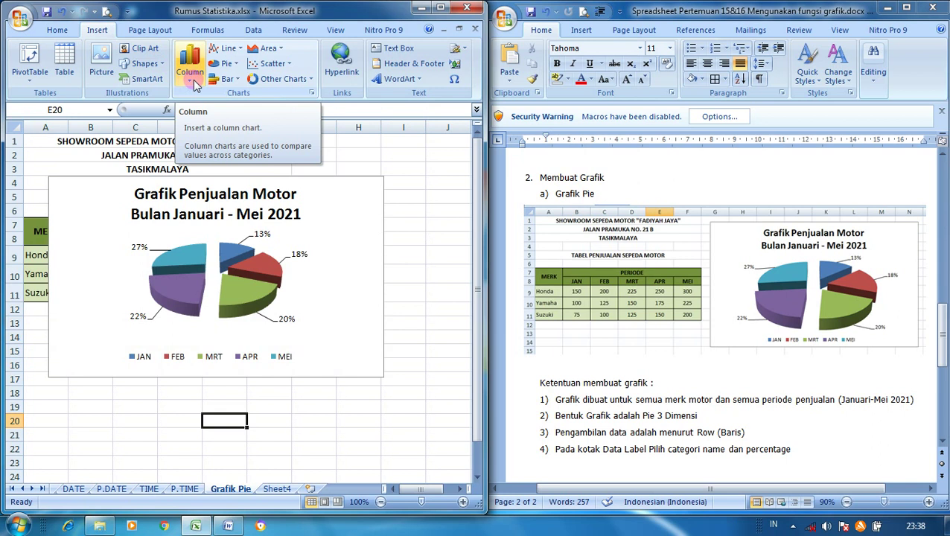
{"action": "left_click", "coordinate": [443, 363]}
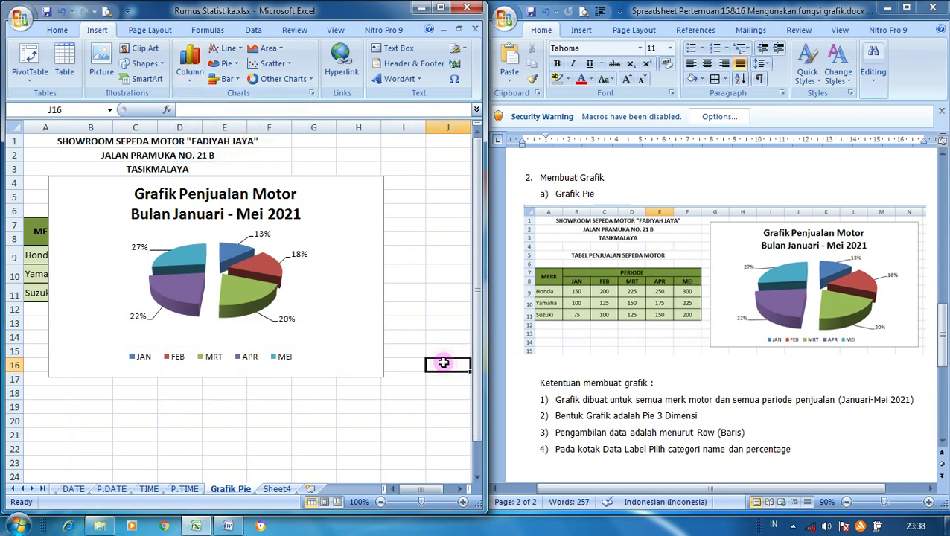
{"action": "double_click", "coordinate": [326, 434]}
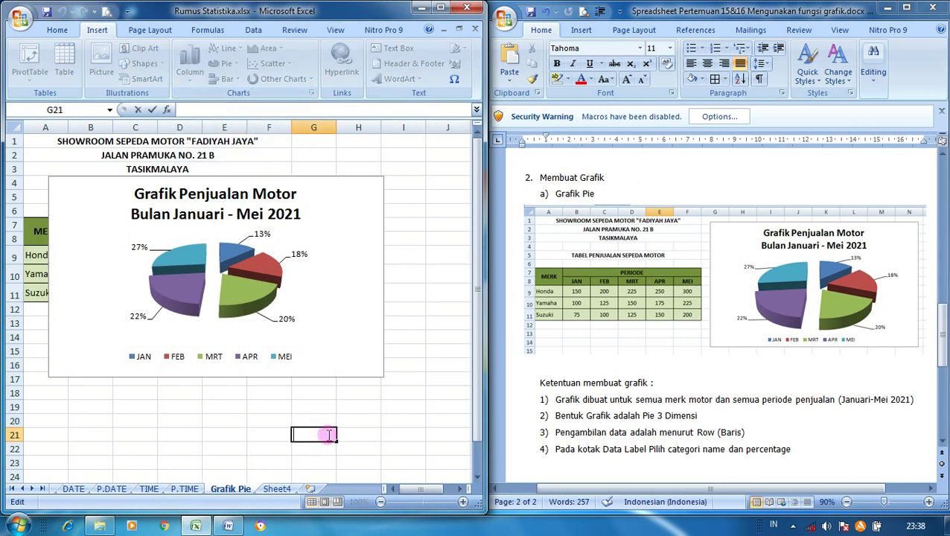
{"action": "left_click", "coordinate": [223, 433]}
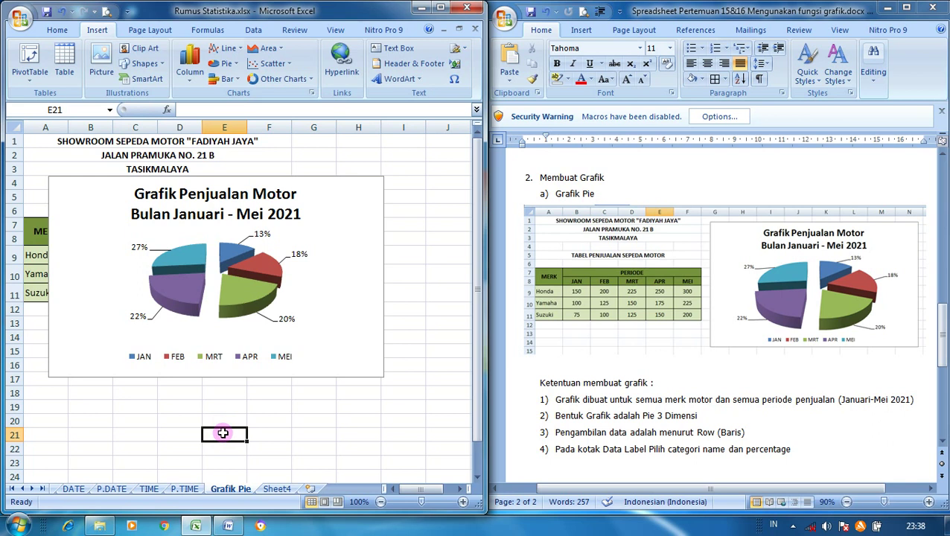
{"action": "left_click", "coordinate": [404, 460]}
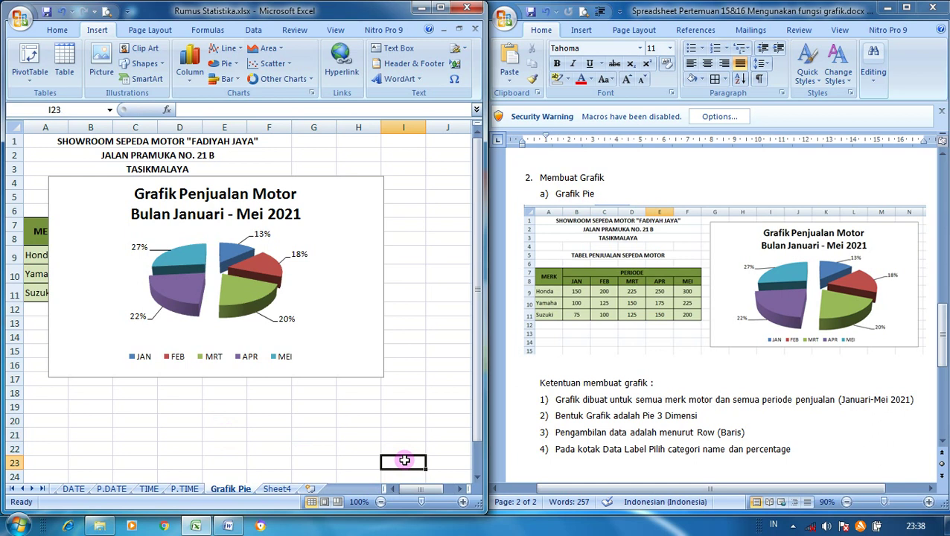
{"action": "right_click", "coordinate": [513, 530]}
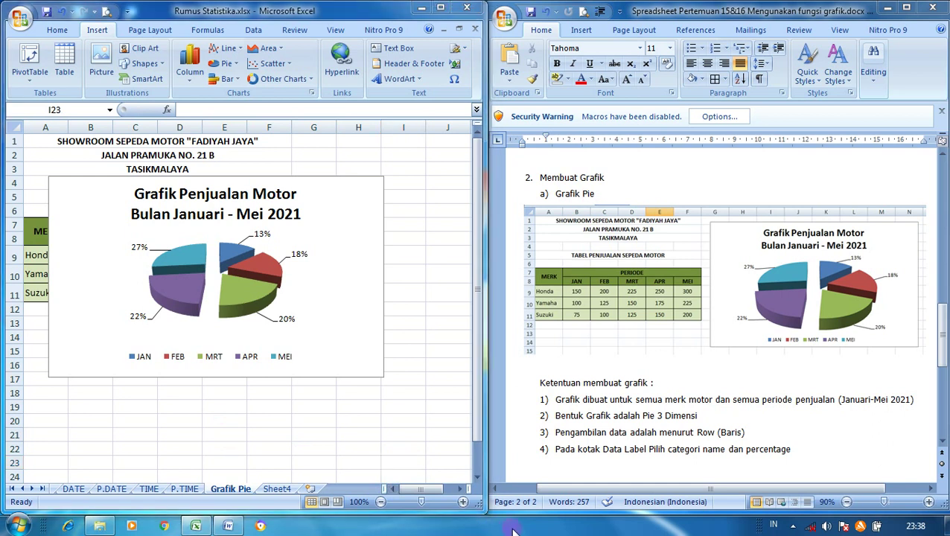